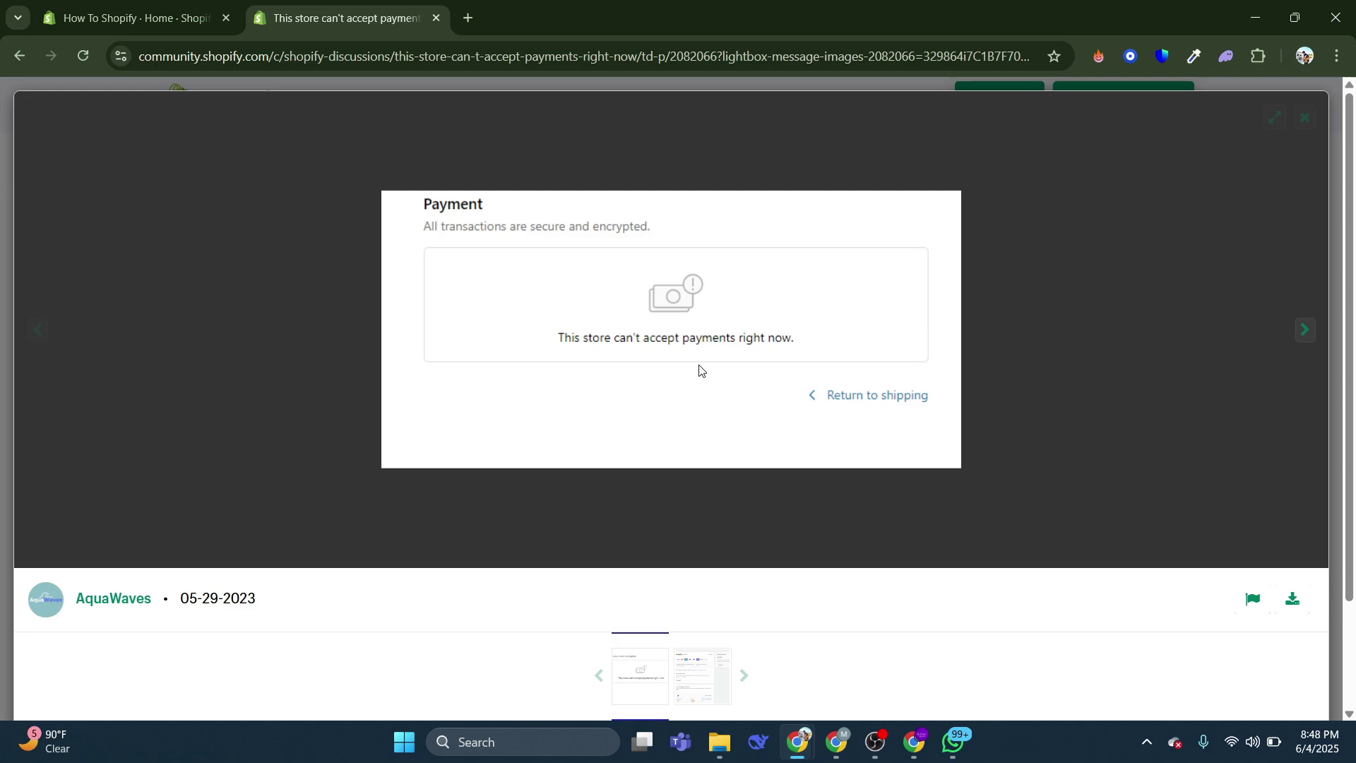
Compare the payments settings and checkout error screenshots, then close the community thread for admin Home
click(791, 351)
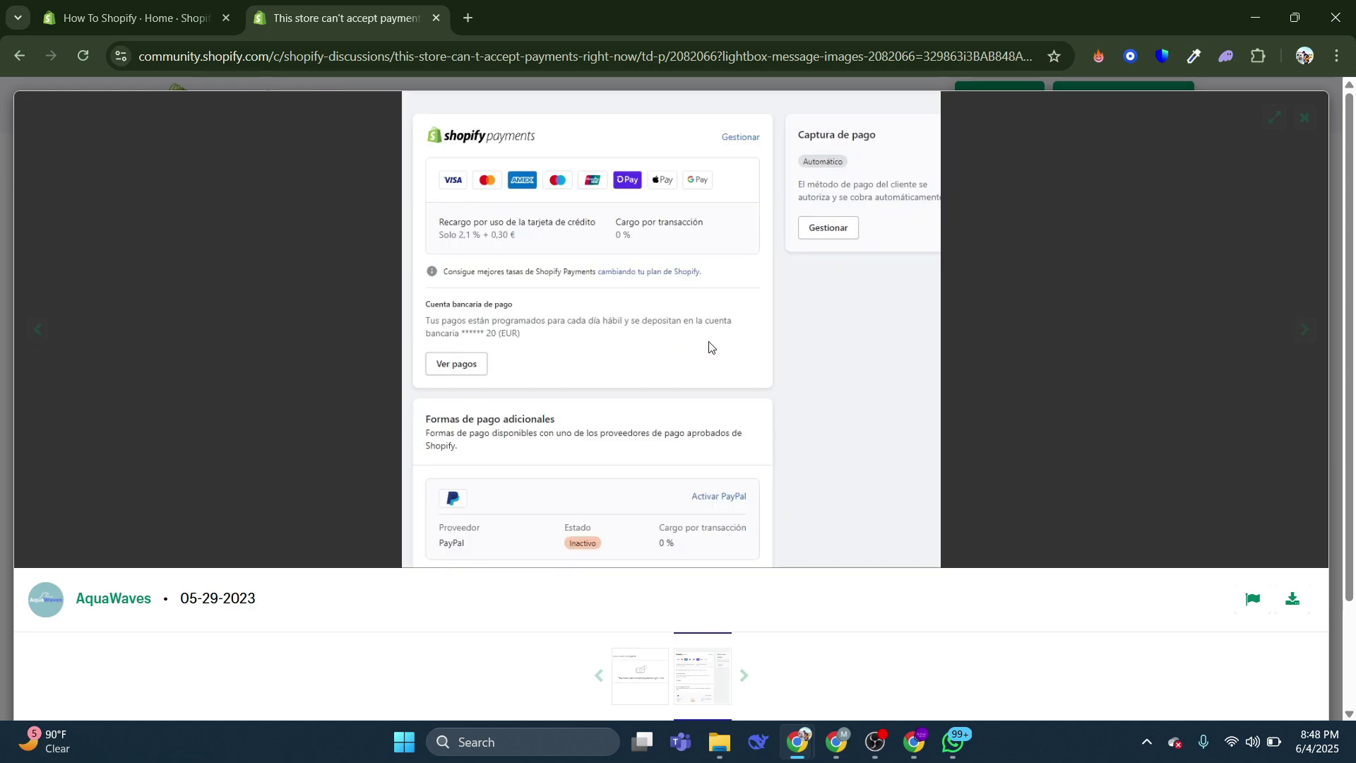
click(173, 346)
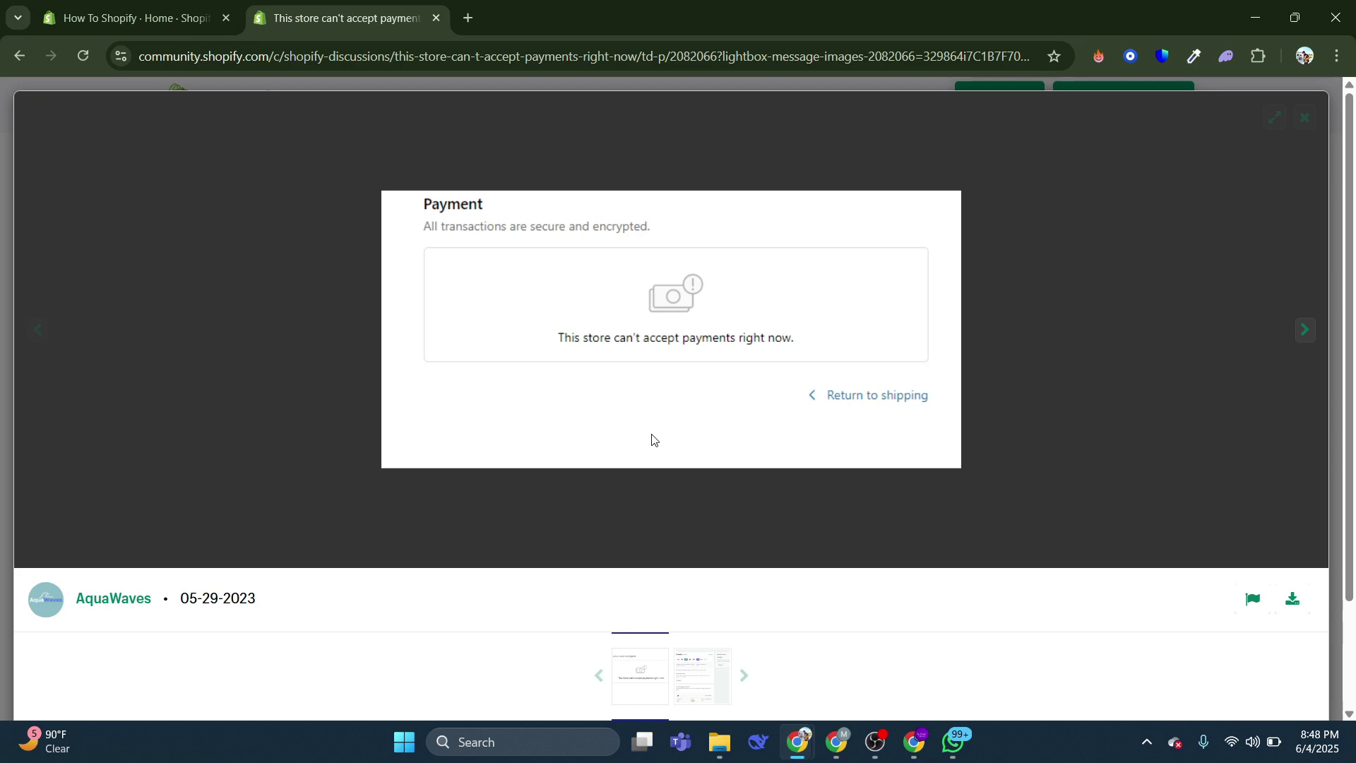
click(170, 17)
click(436, 17)
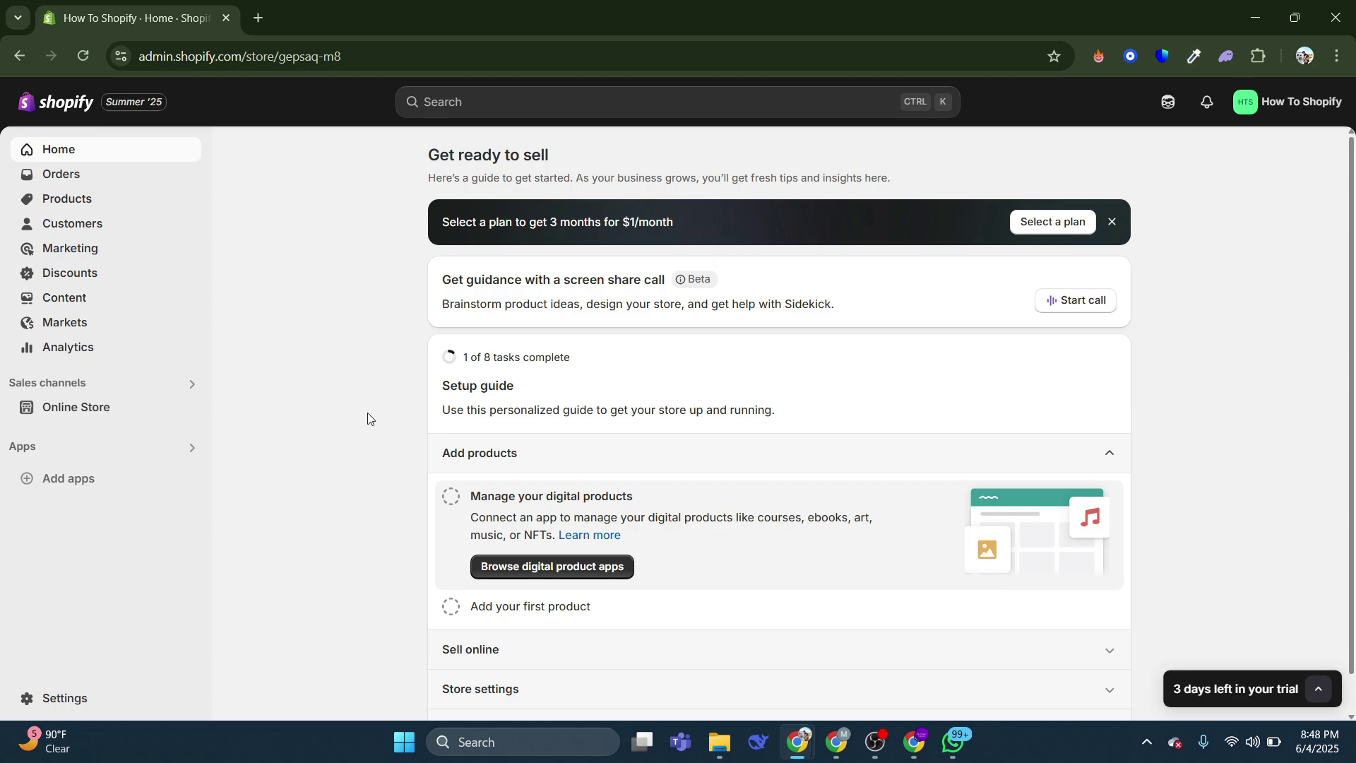
Open the store's General settings page from the admin sidebar
click(77, 695)
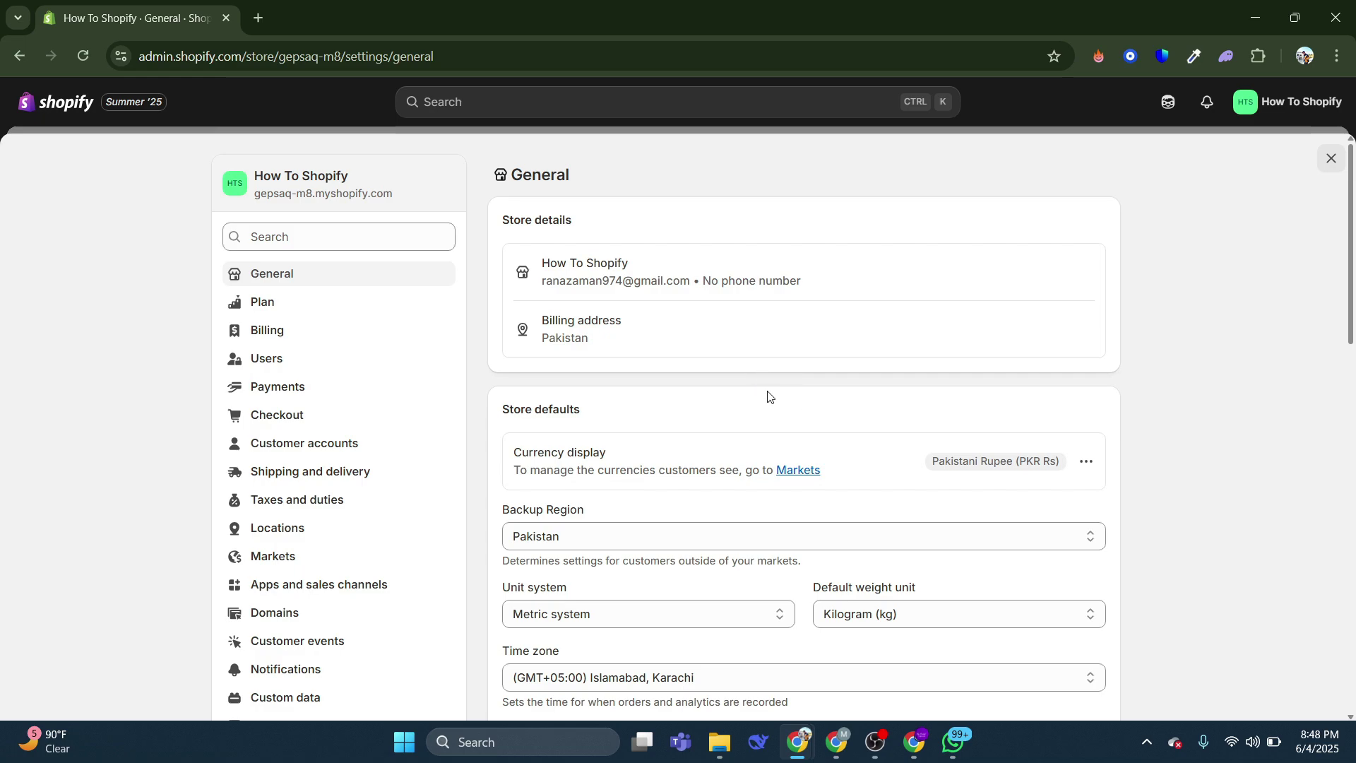
Review the Payments settings page, highlighting the Payments and Payment providers headings
click(283, 391)
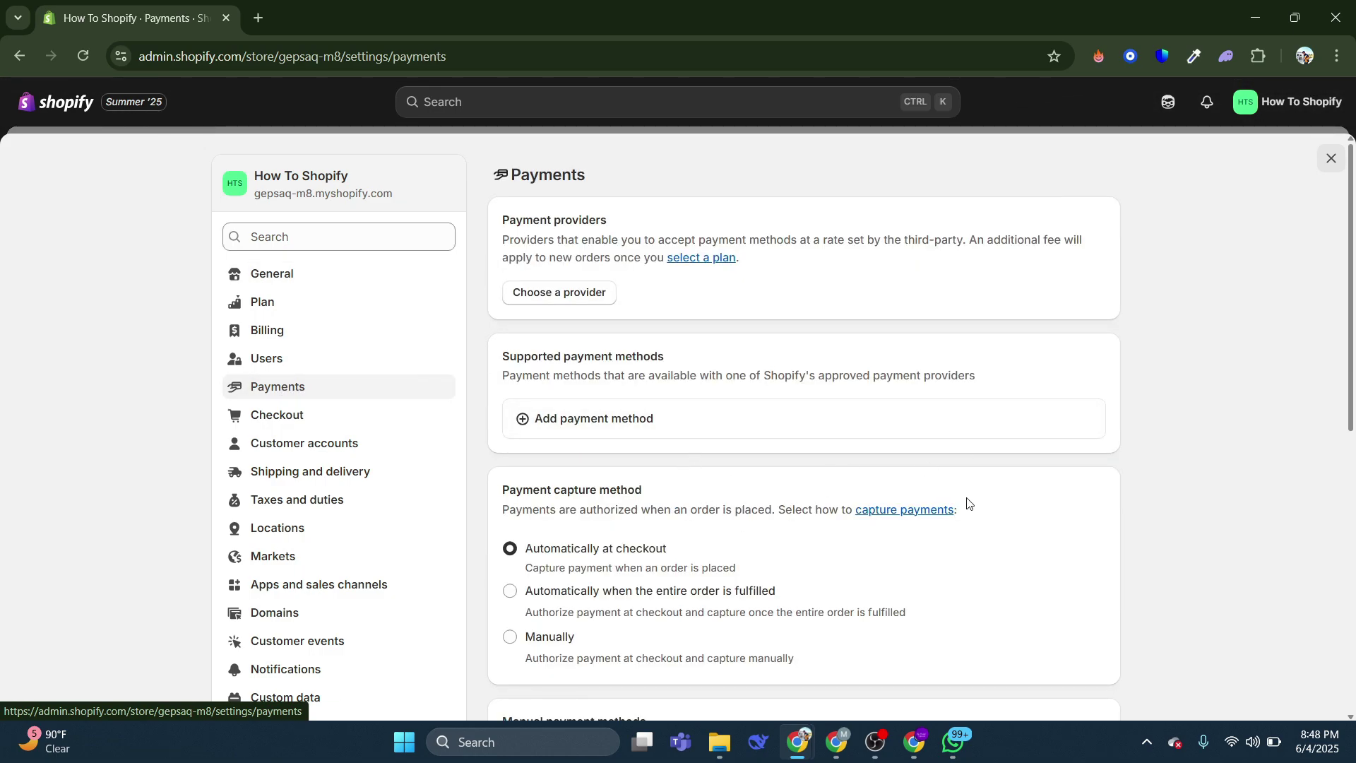
scroll(771, 492, down, 4)
scroll(544, 480, down, 1)
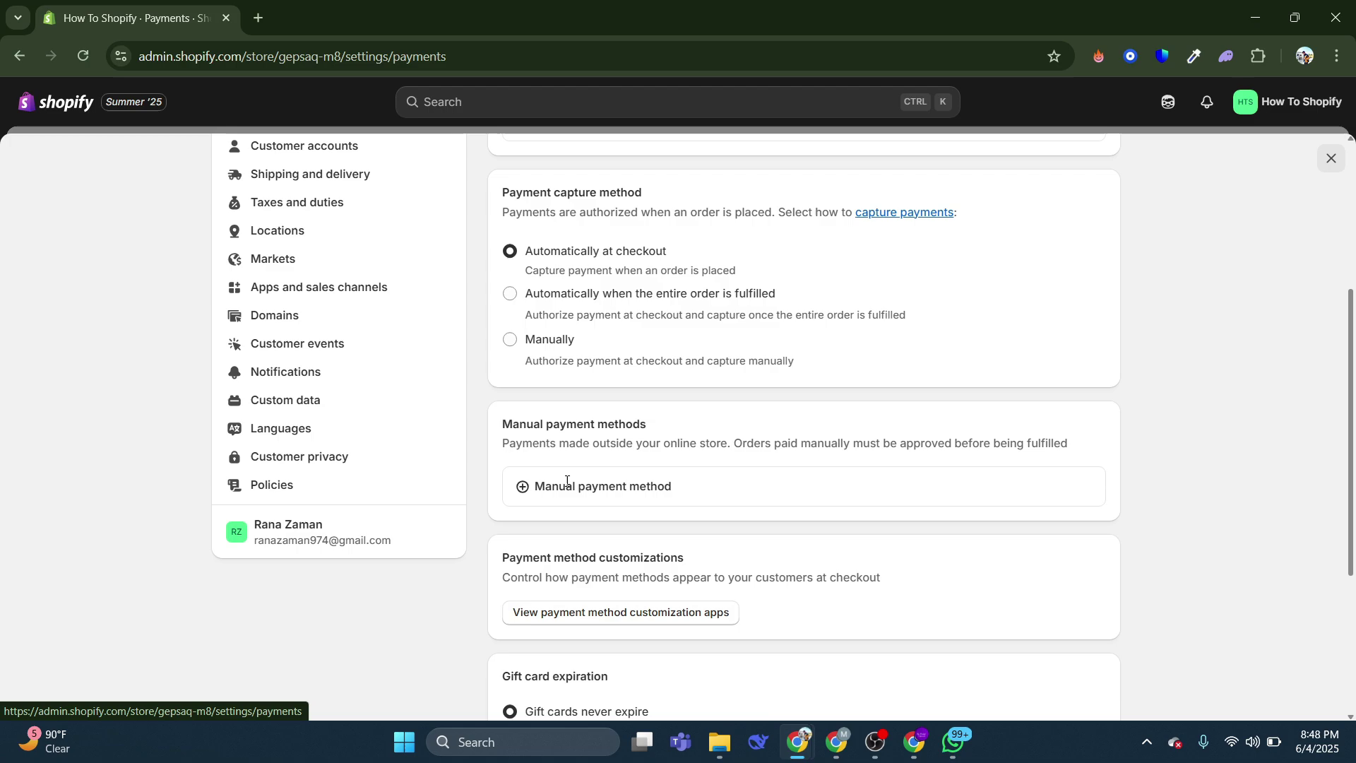
scroll(600, 518, up, 5)
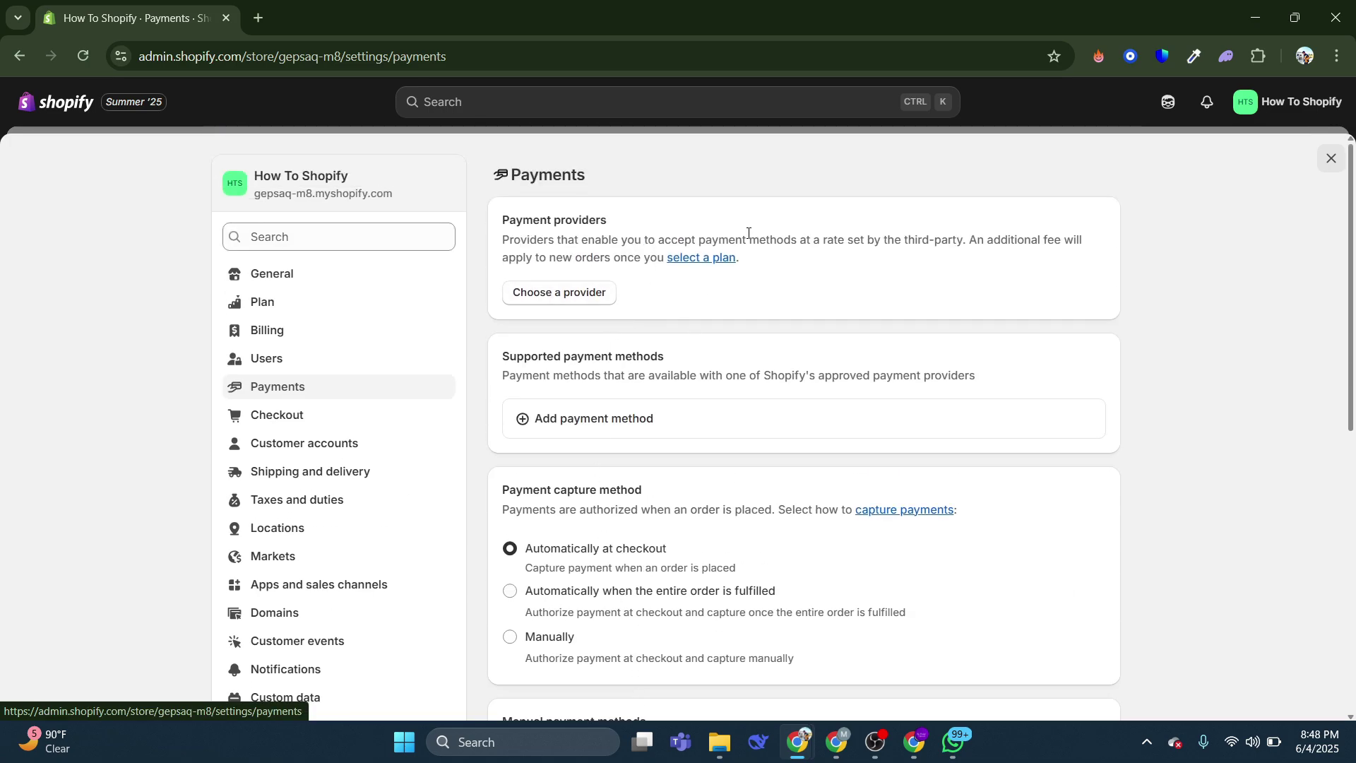
drag(502, 220, 691, 216)
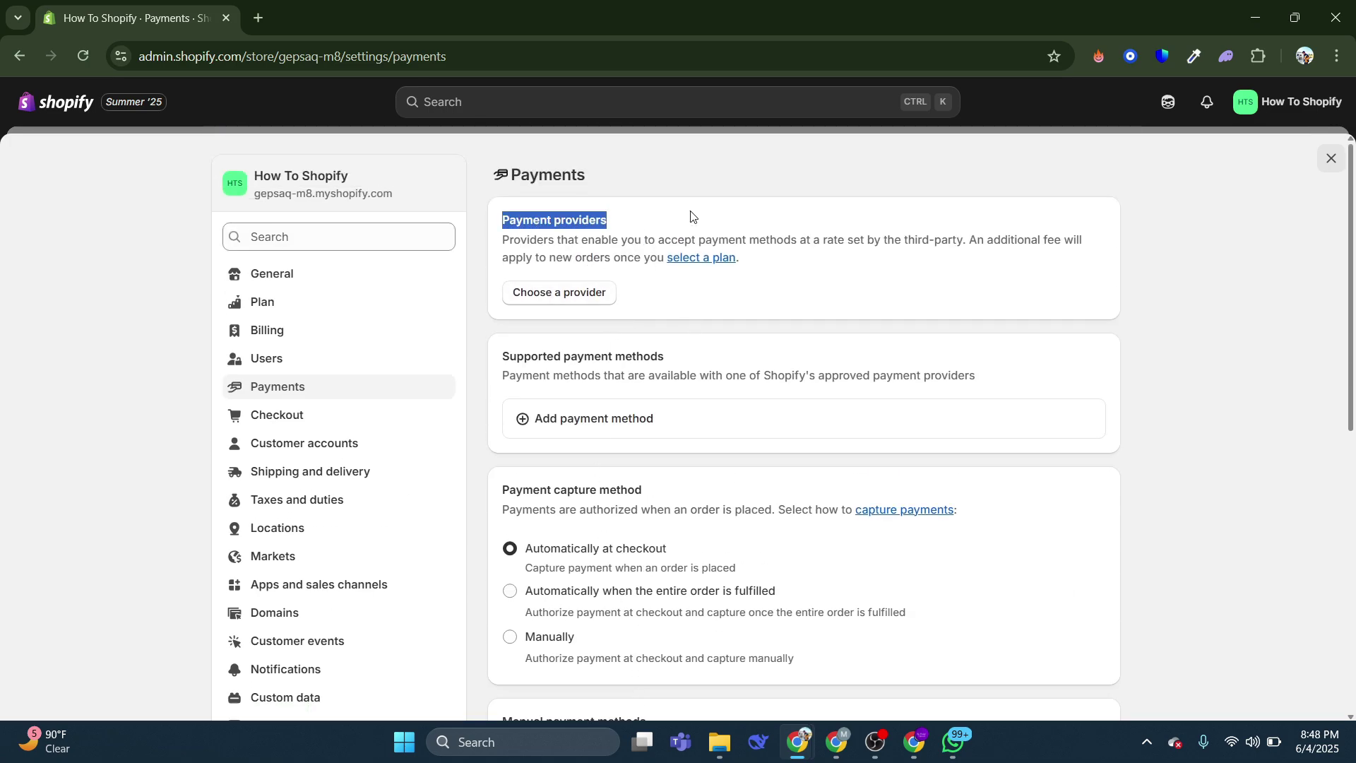
click(679, 205)
drag(514, 176, 711, 181)
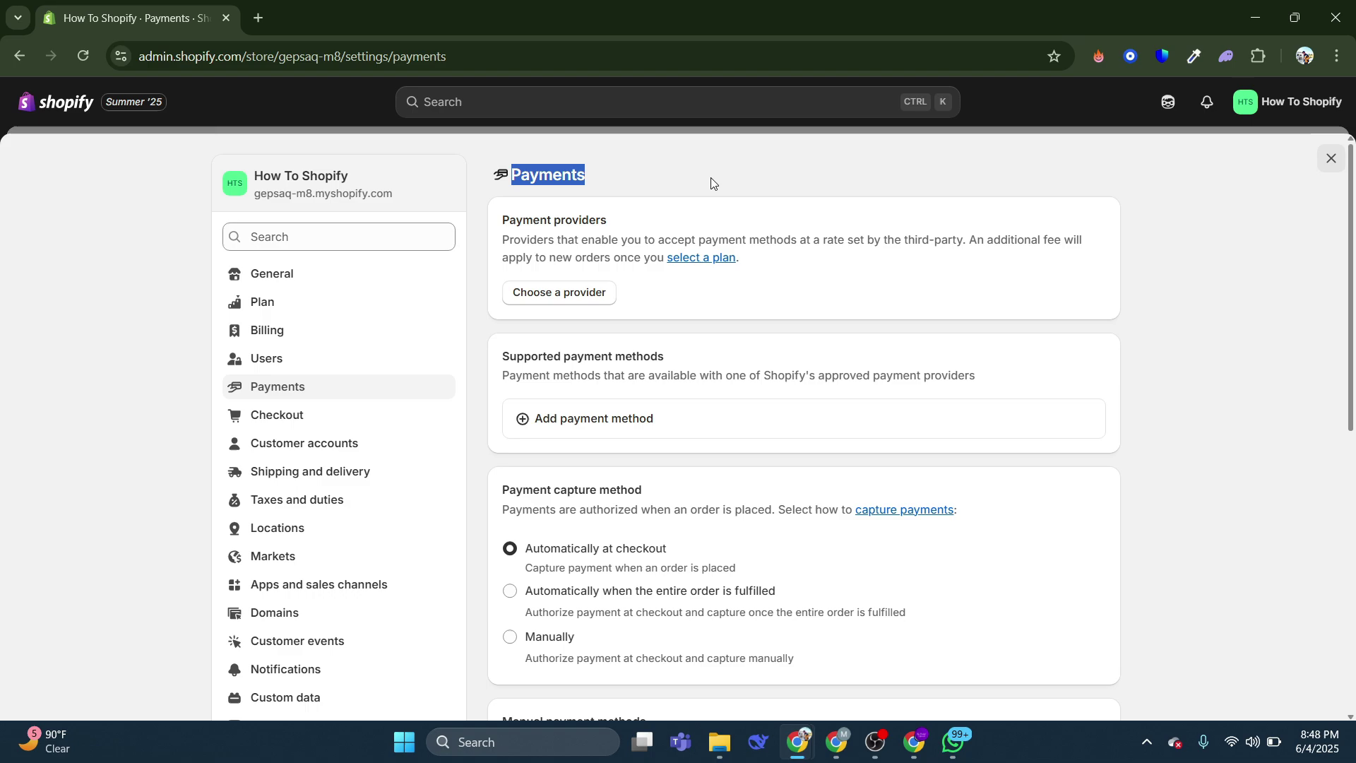
click(706, 183)
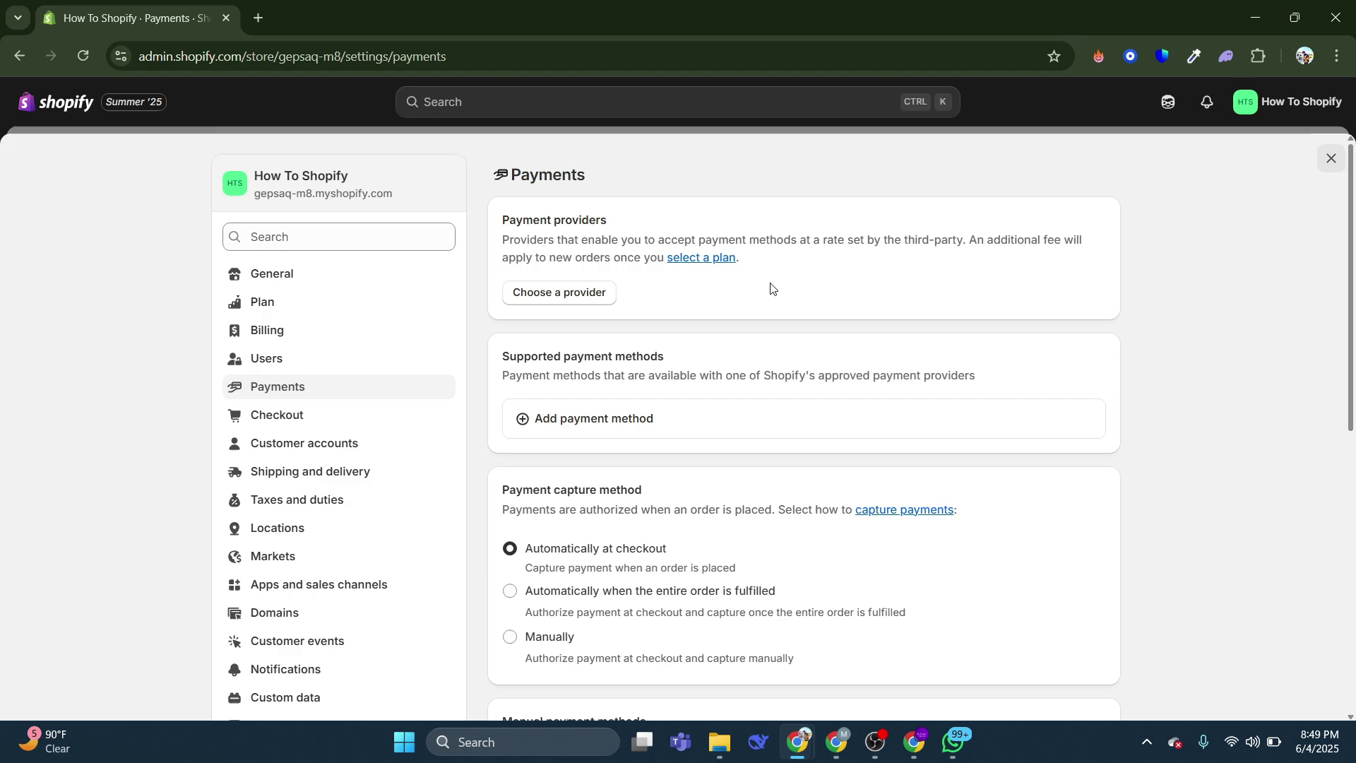
Read the supported payment methods description and go to Add payment method
scroll(771, 288, down, 4)
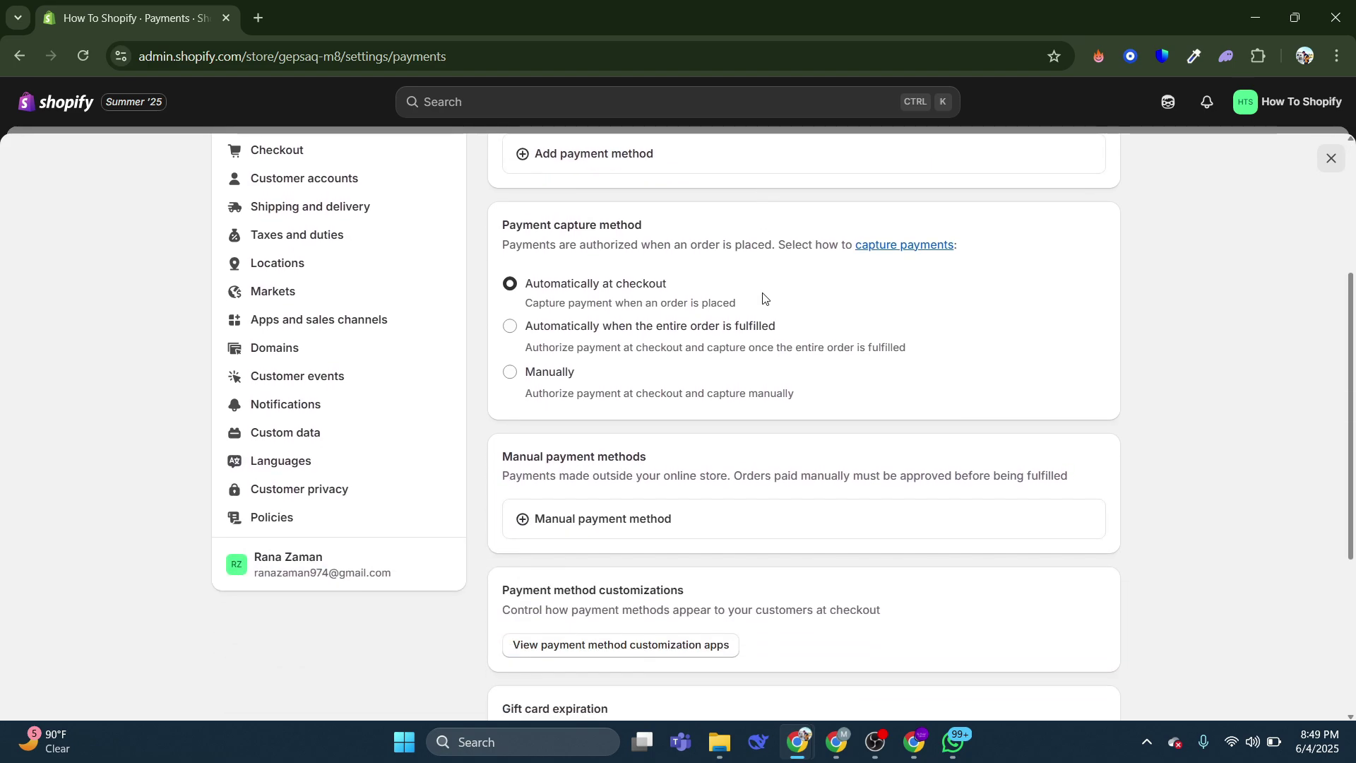
scroll(762, 296, down, 4)
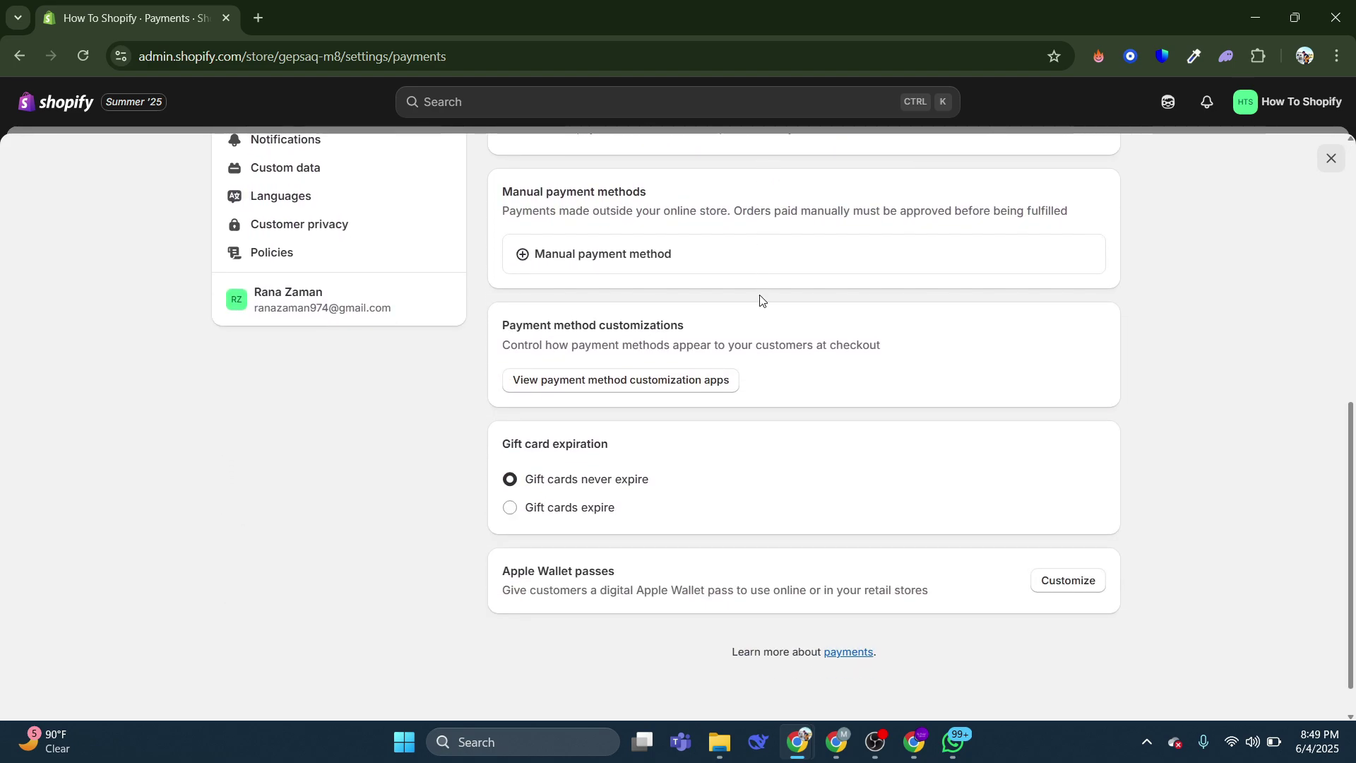
scroll(690, 547, up, 10)
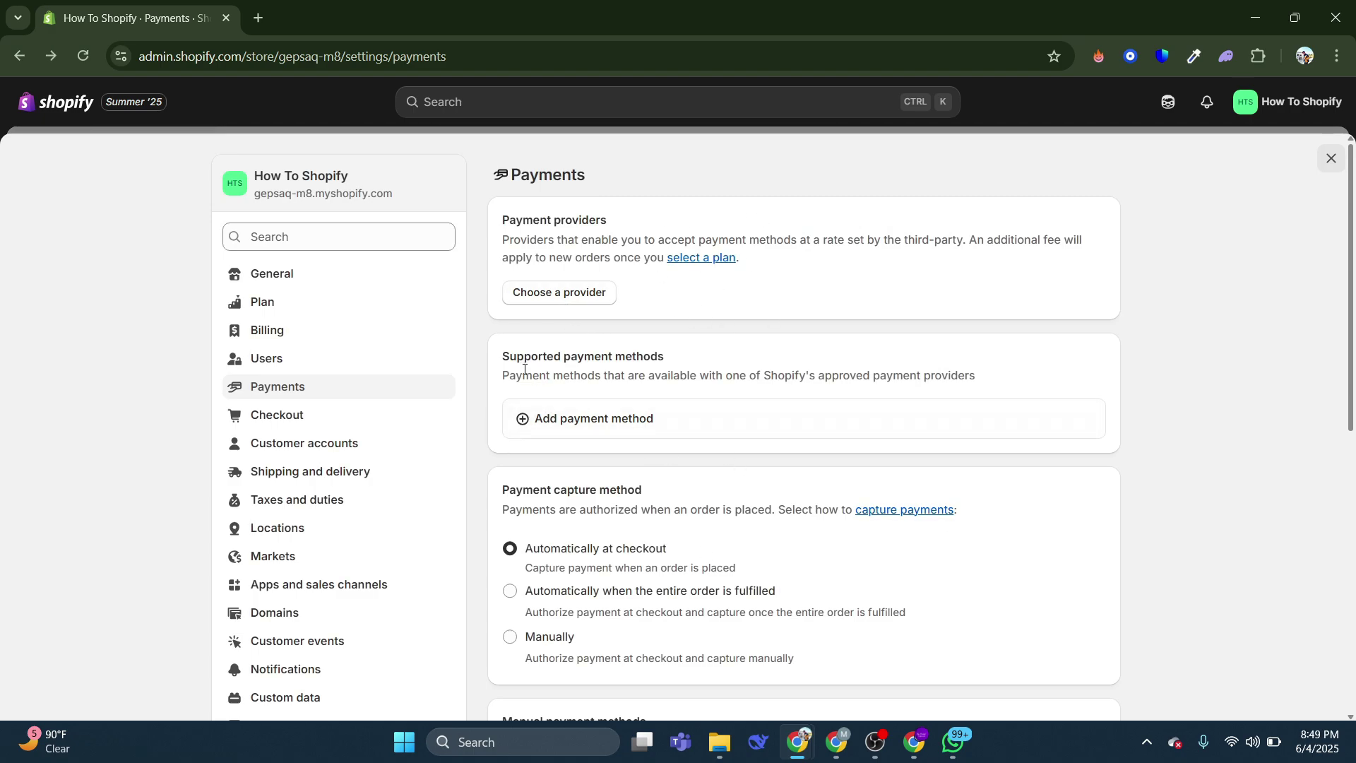
drag(507, 363, 717, 374)
click(717, 420)
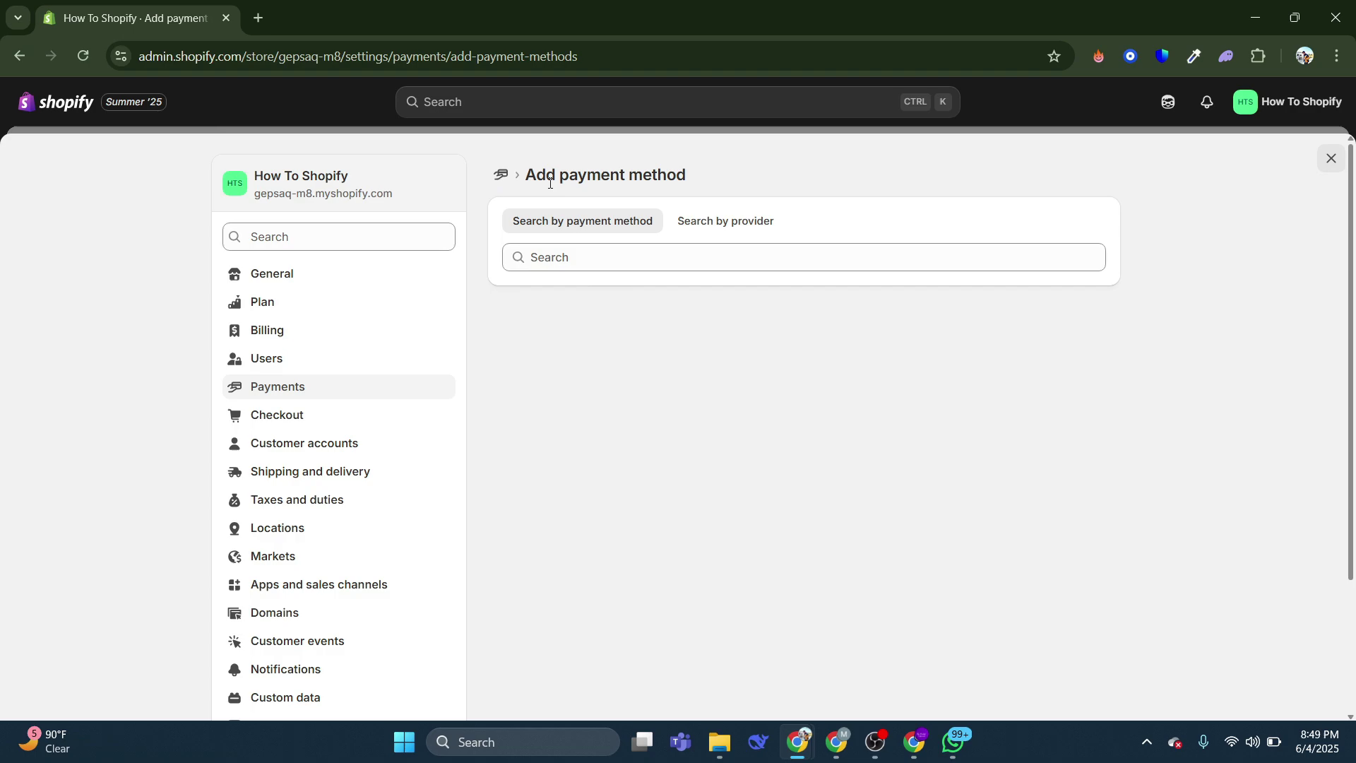
Try the provider search on Add payment method, then clear it and switch back to payment-method search
click(503, 176)
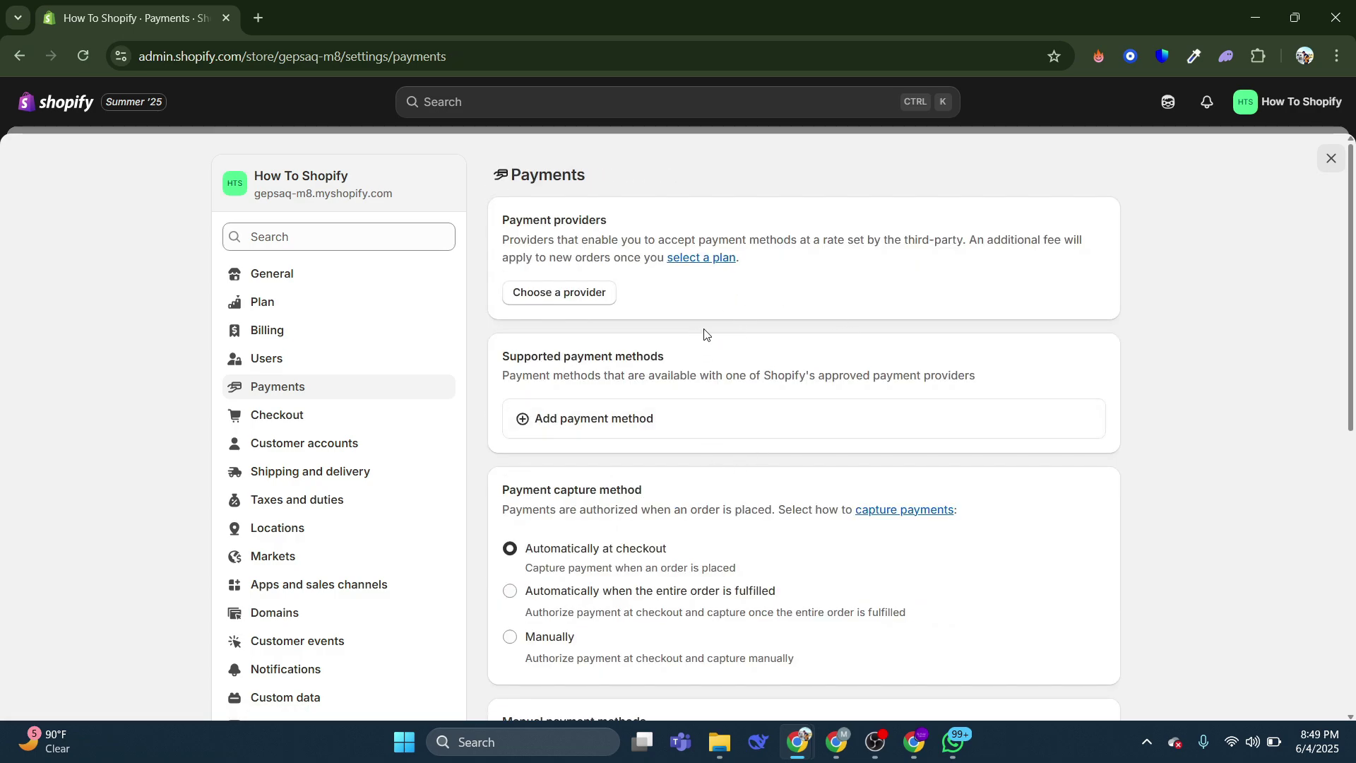
click(620, 425)
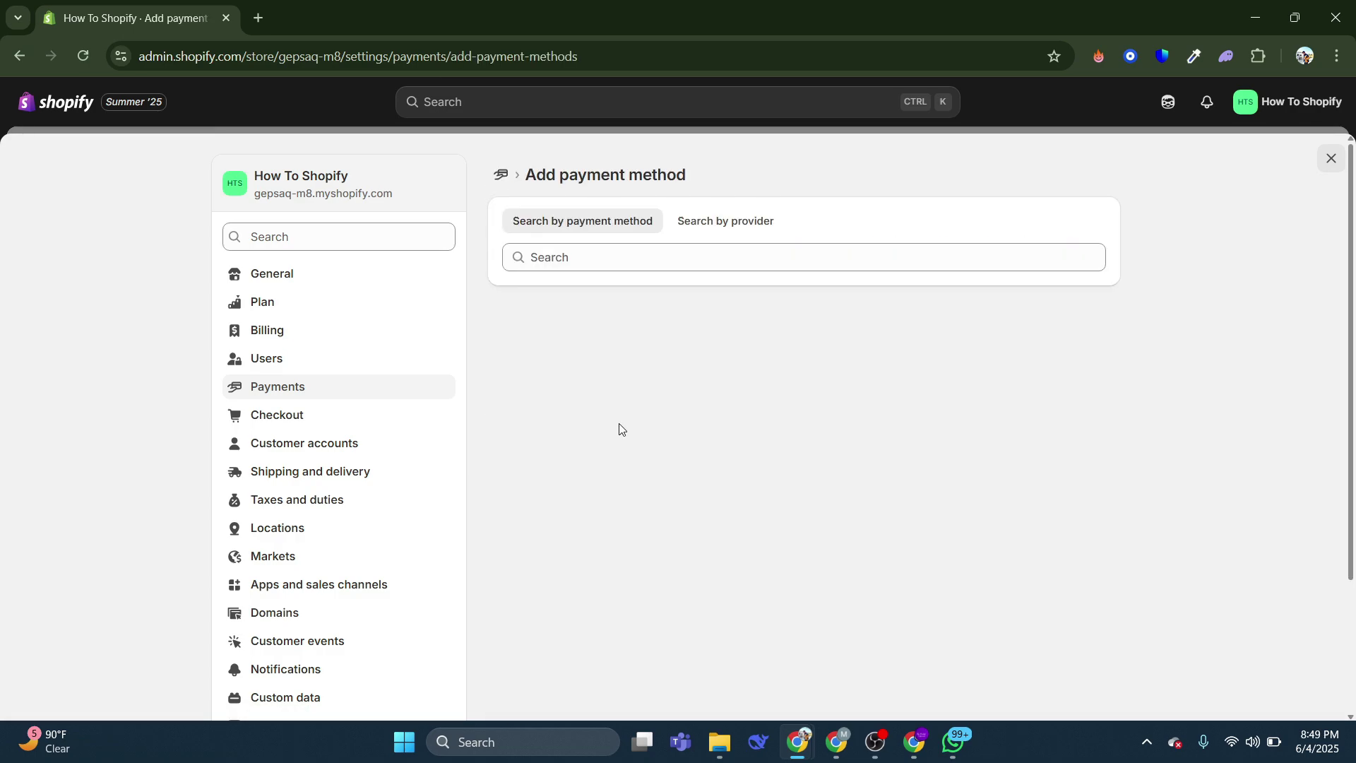
click(725, 221)
click(705, 257)
text(k)
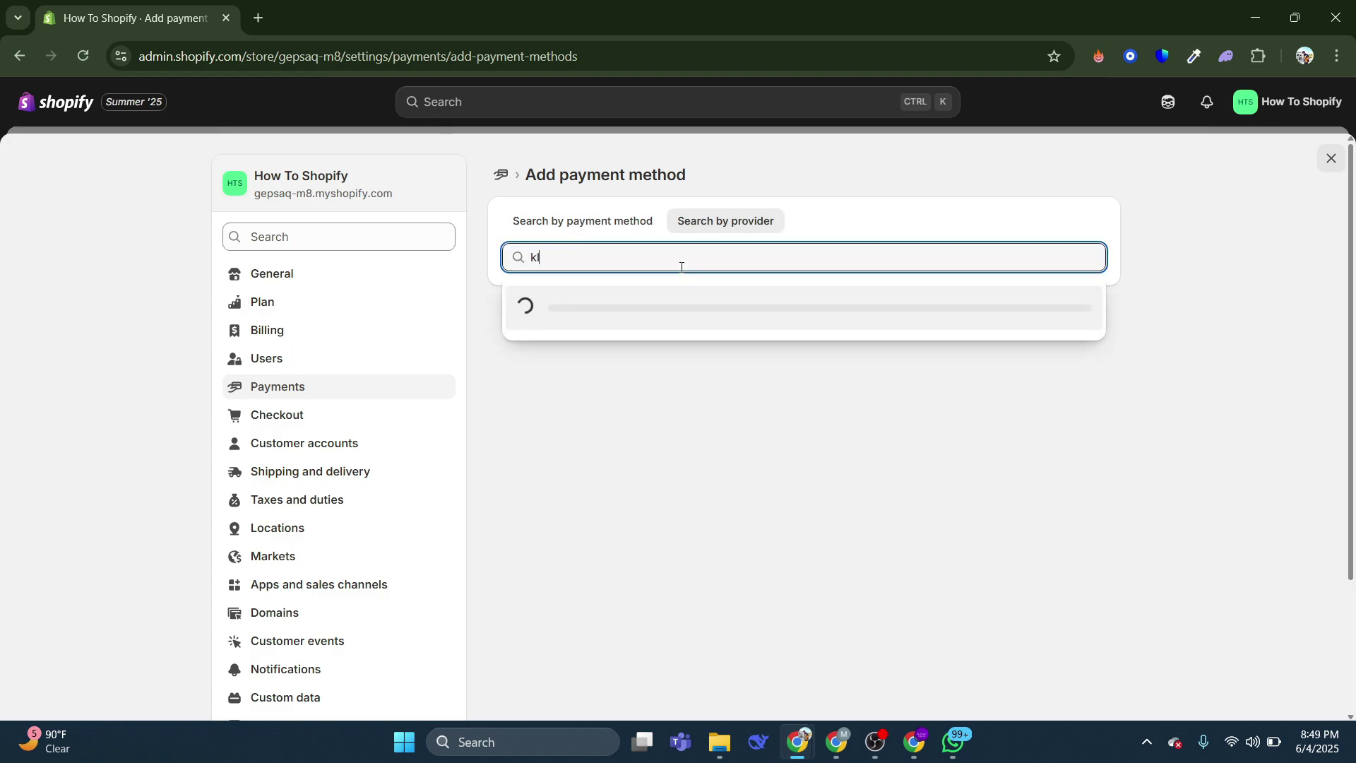
click(1112, 433)
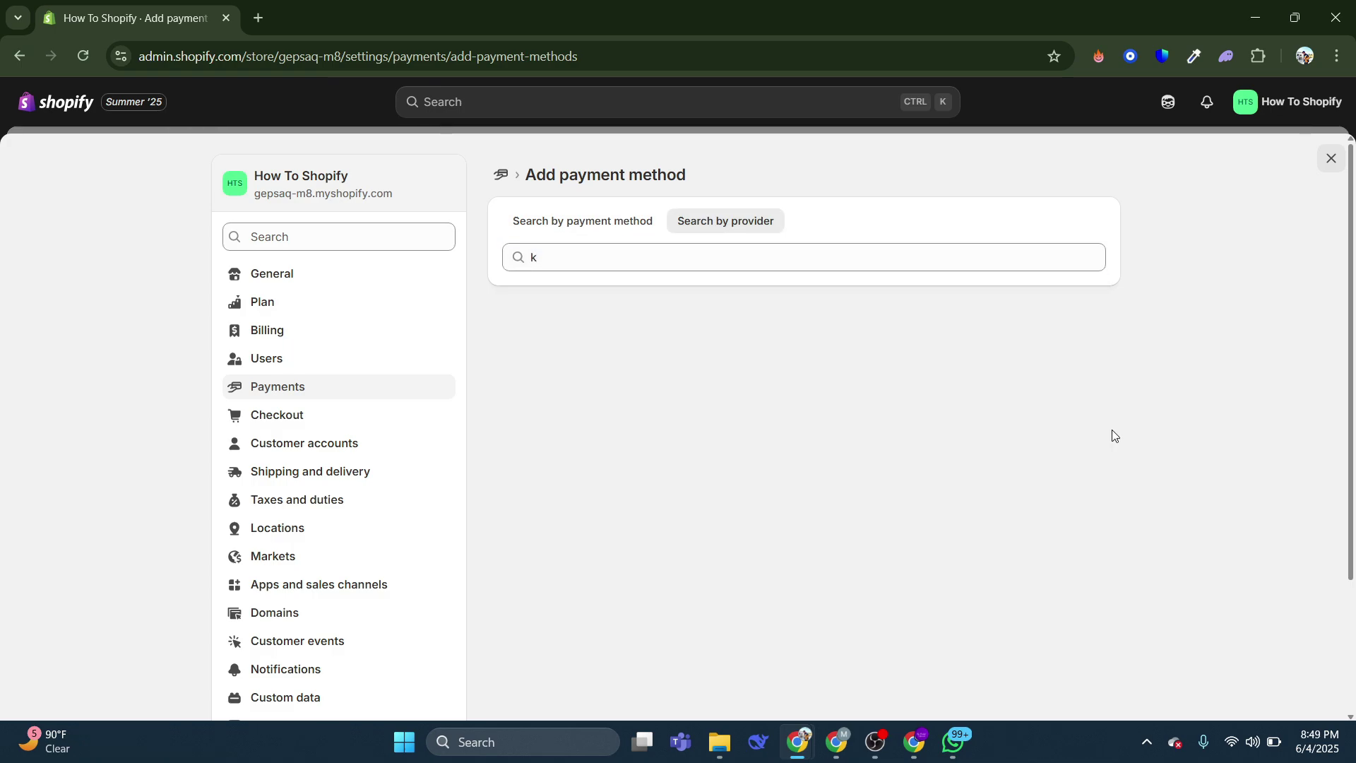
click(584, 258)
key(BackSpace)
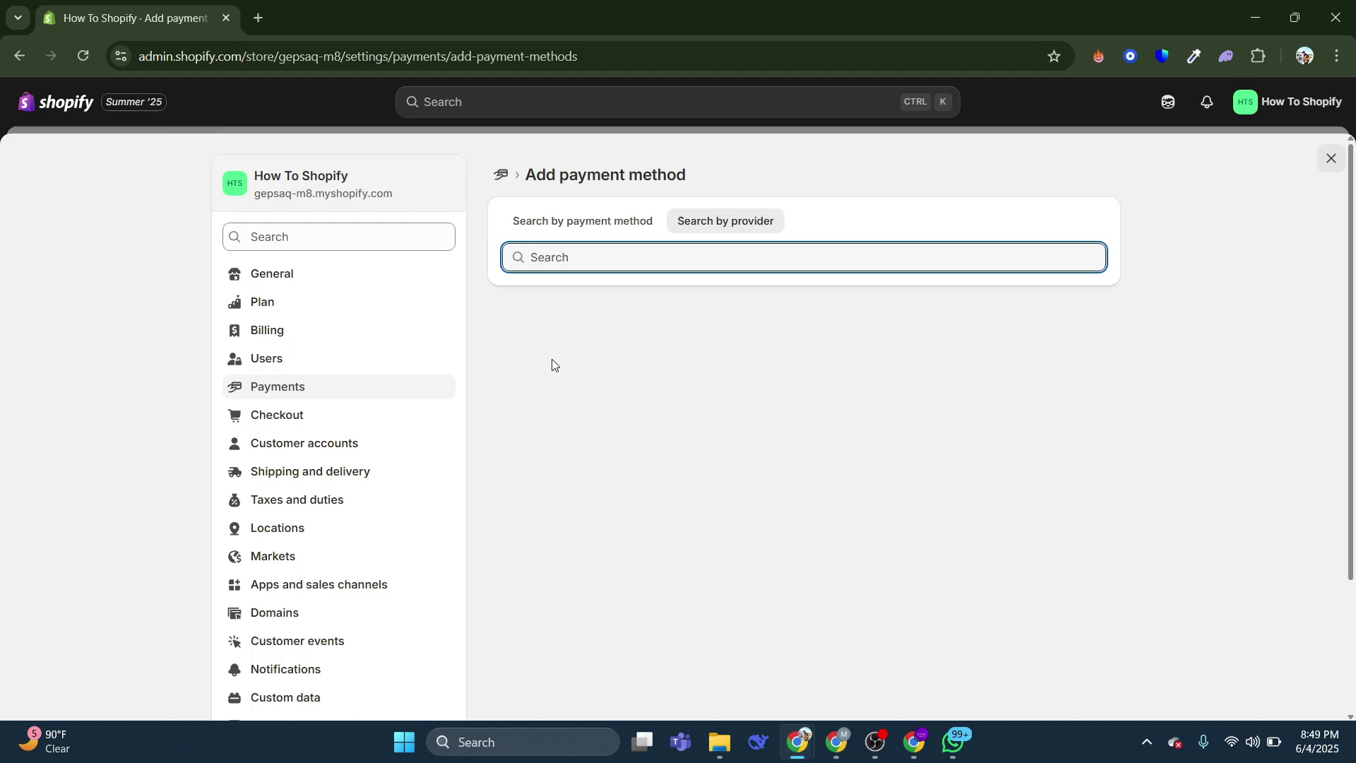
click(549, 235)
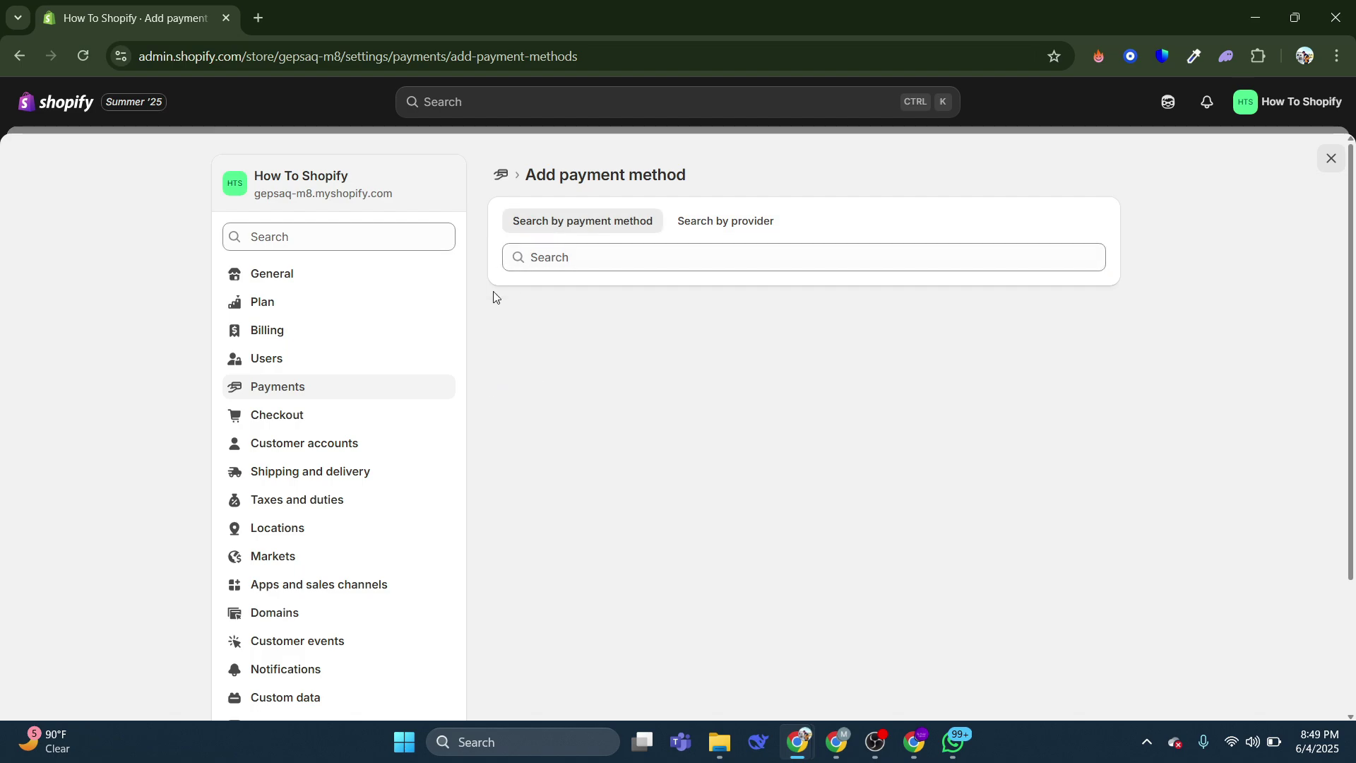
Return to the Payments settings and scroll through the whole page and back up
click(500, 175)
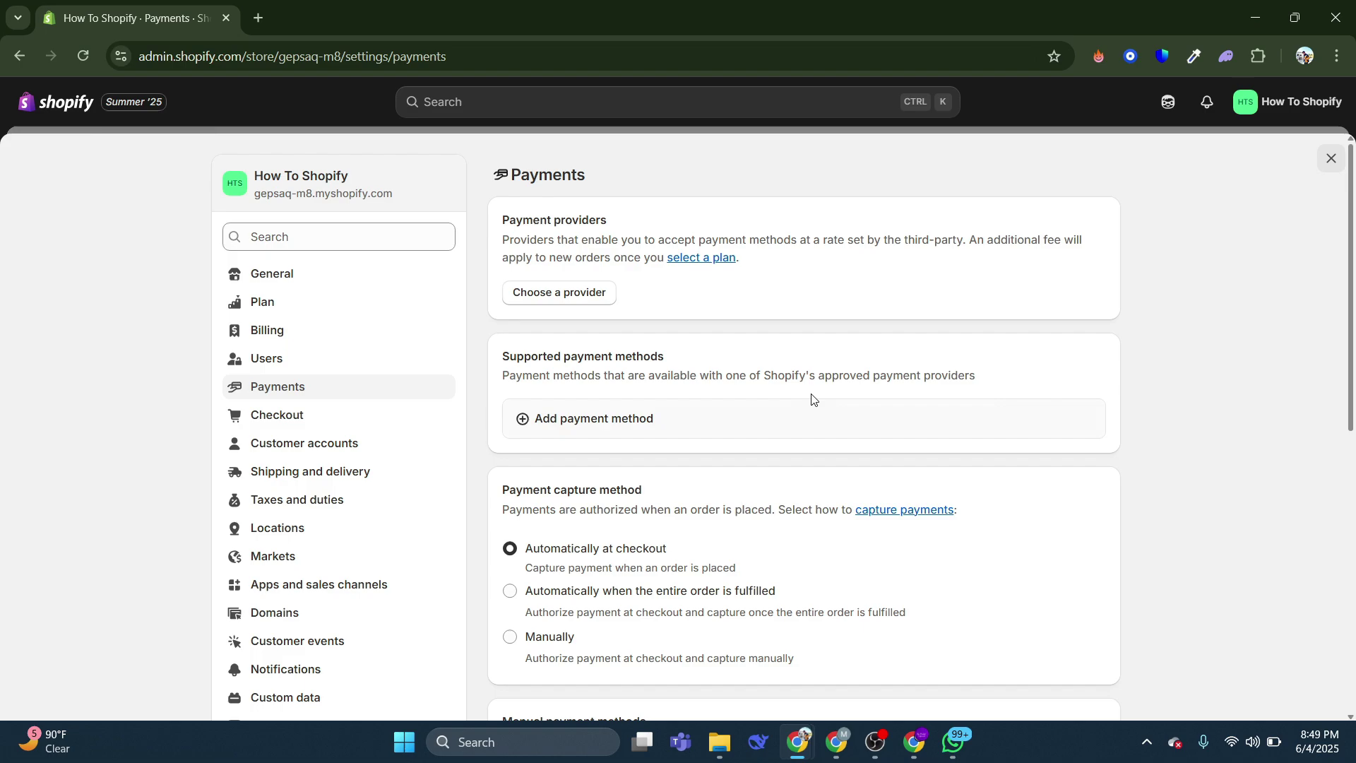
scroll(711, 402, down, 5)
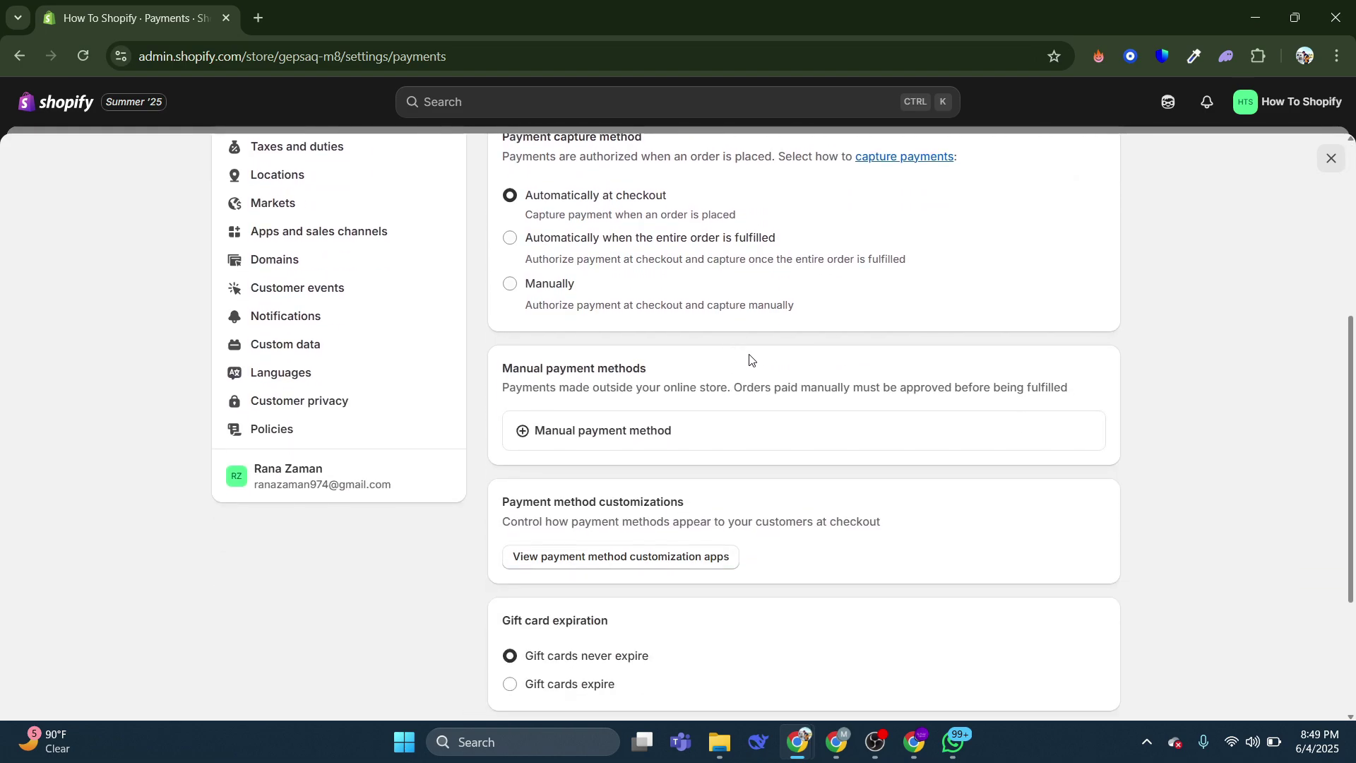
scroll(713, 331, down, 3)
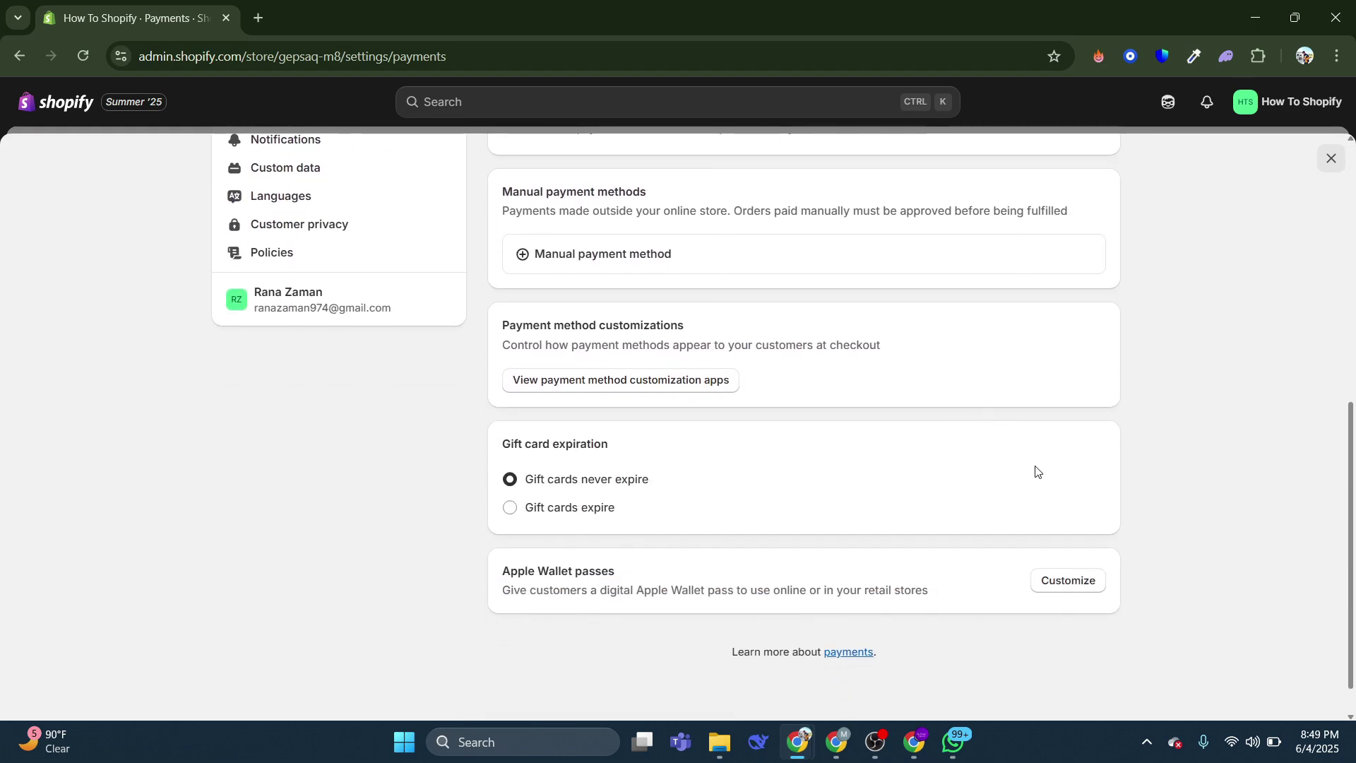
scroll(558, 584, up, 10)
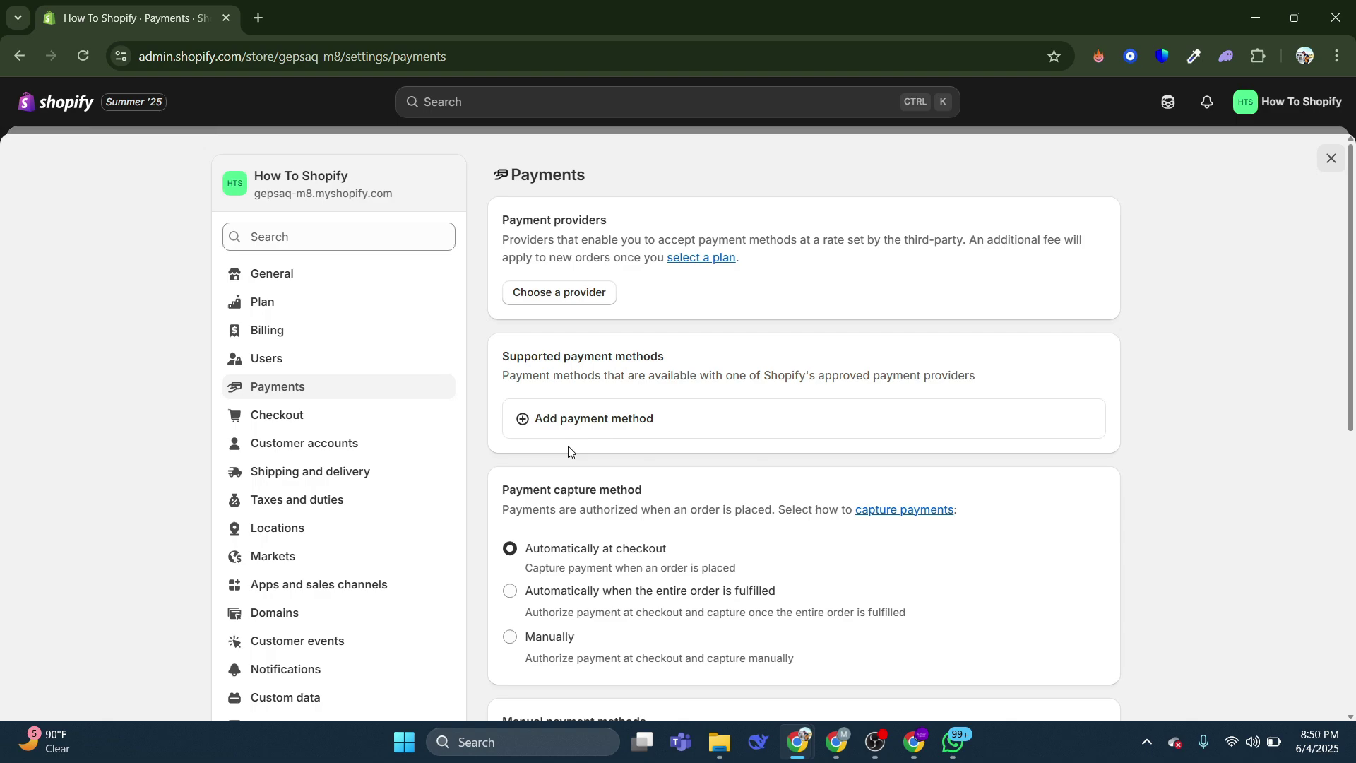
Search providers for '2ch' and view 2Checkout Convert Plus (by Verifone) details, then return to Payments
click(575, 427)
click(754, 220)
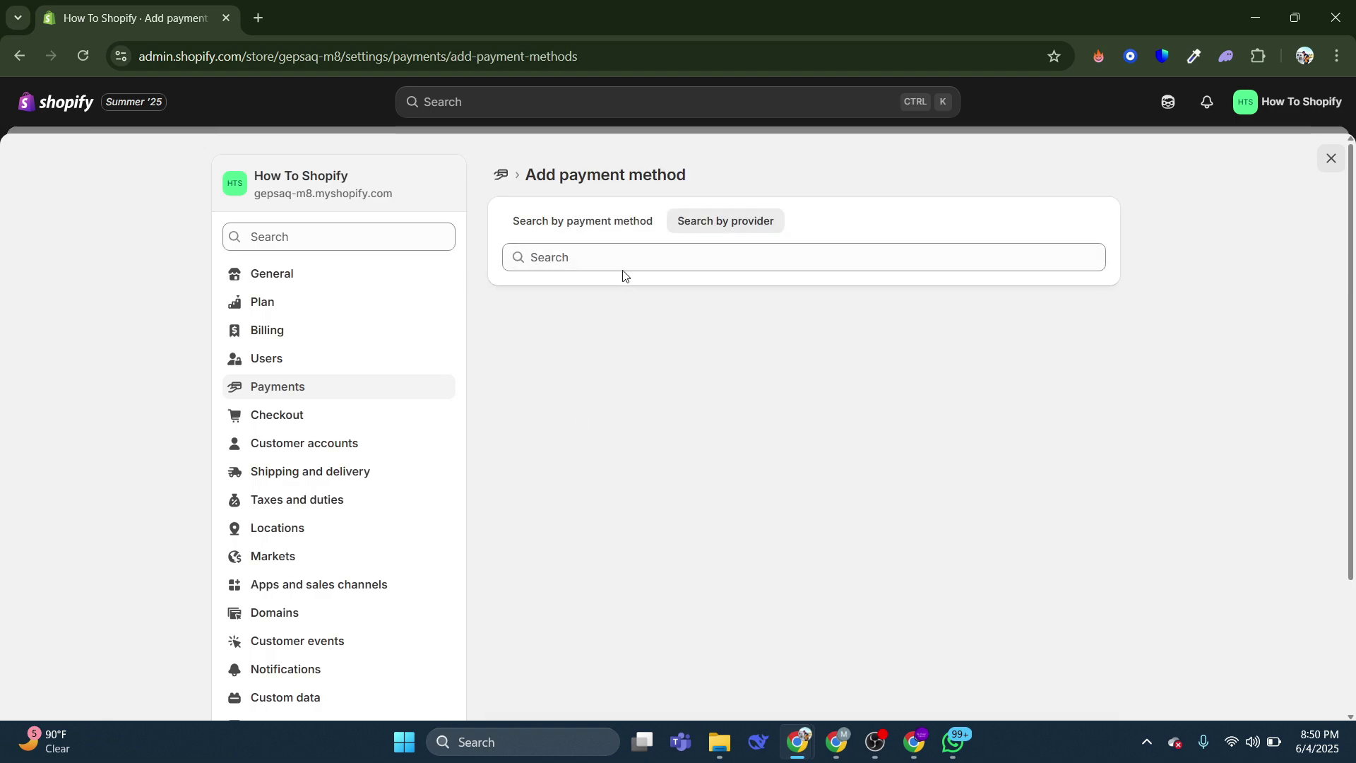
click(611, 259)
text(2ch)
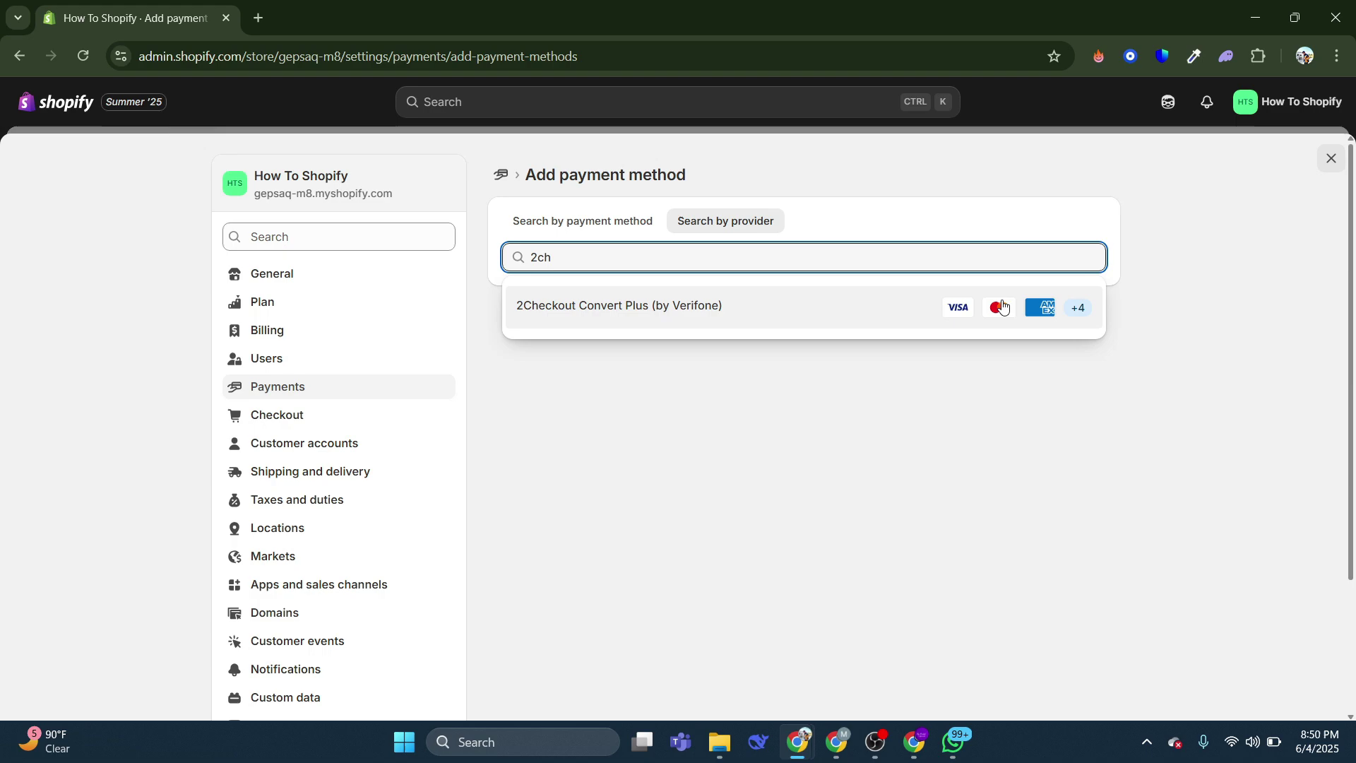
click(962, 316)
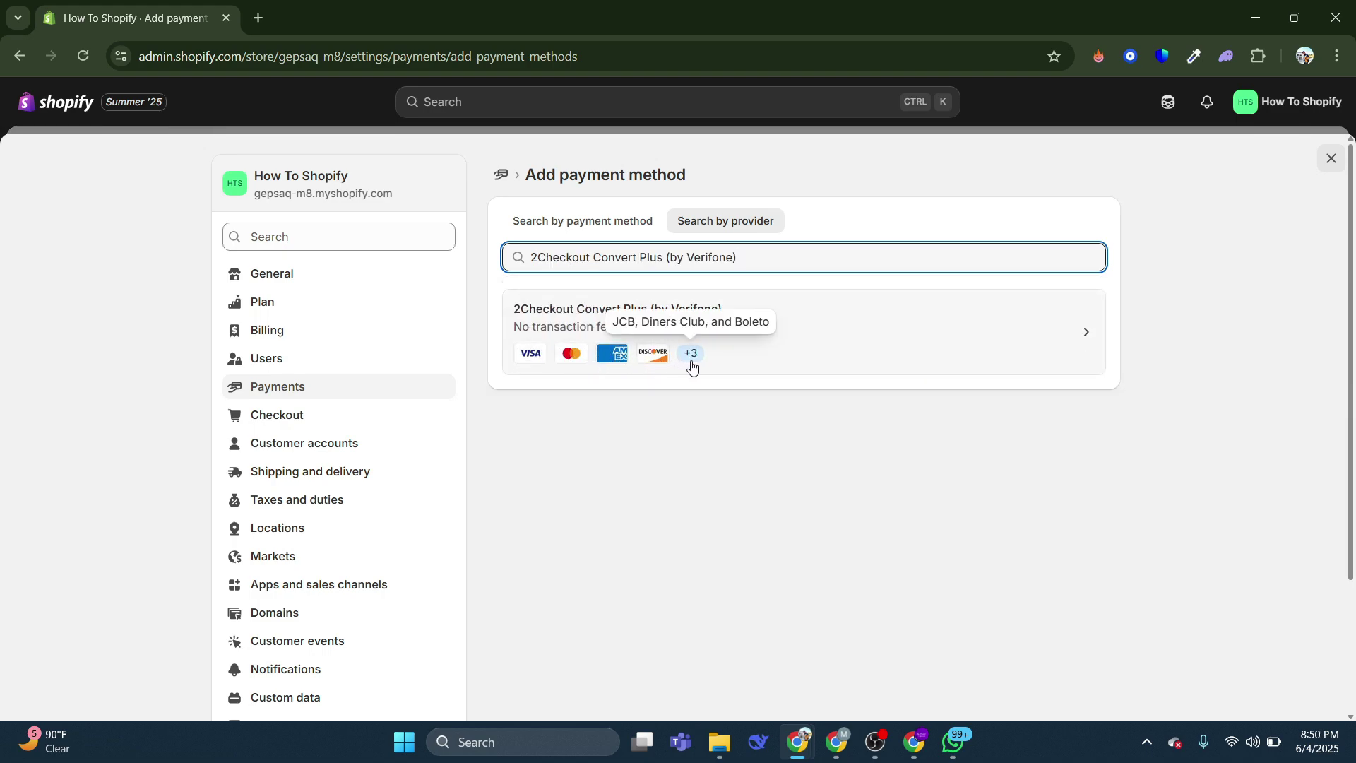
click(565, 315)
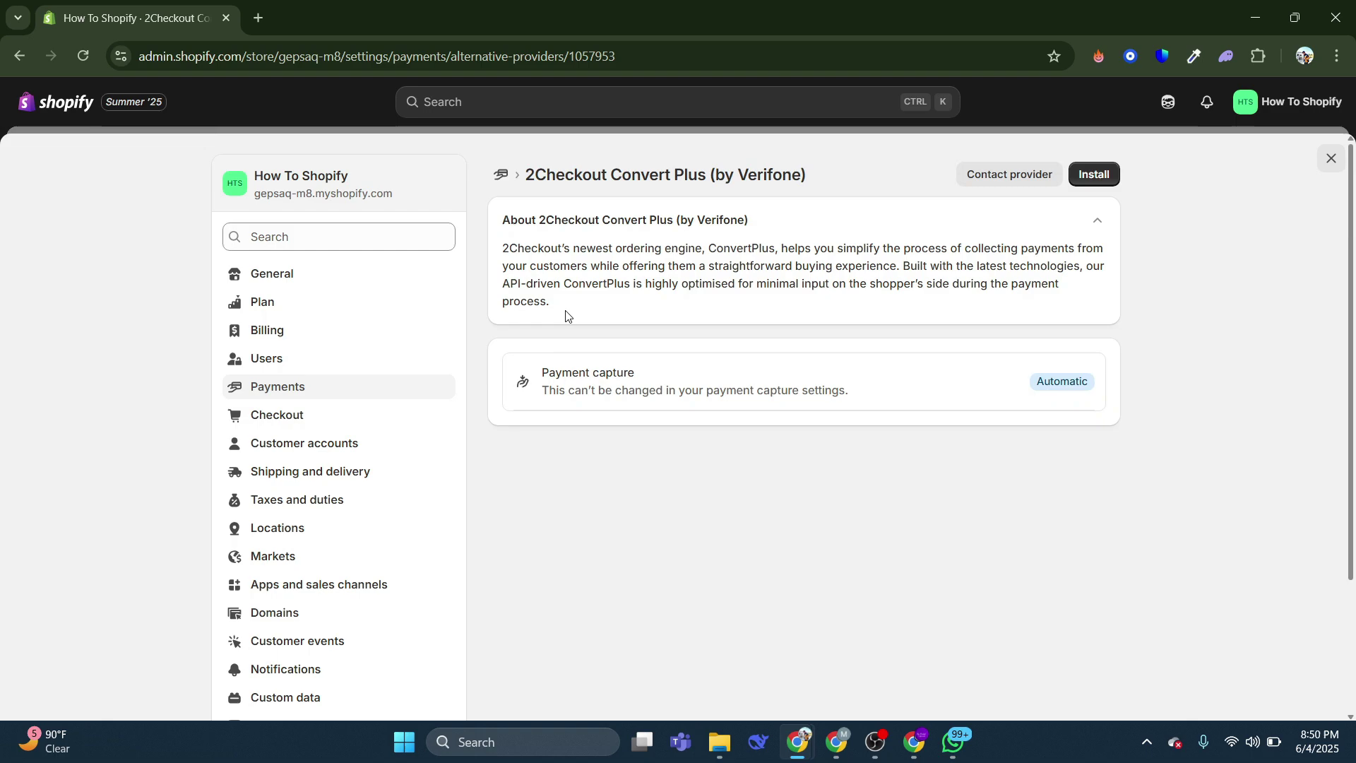
click(500, 174)
Search payment methods for 'cryp', list Ethereum providers, then return to the Payments settings
click(586, 432)
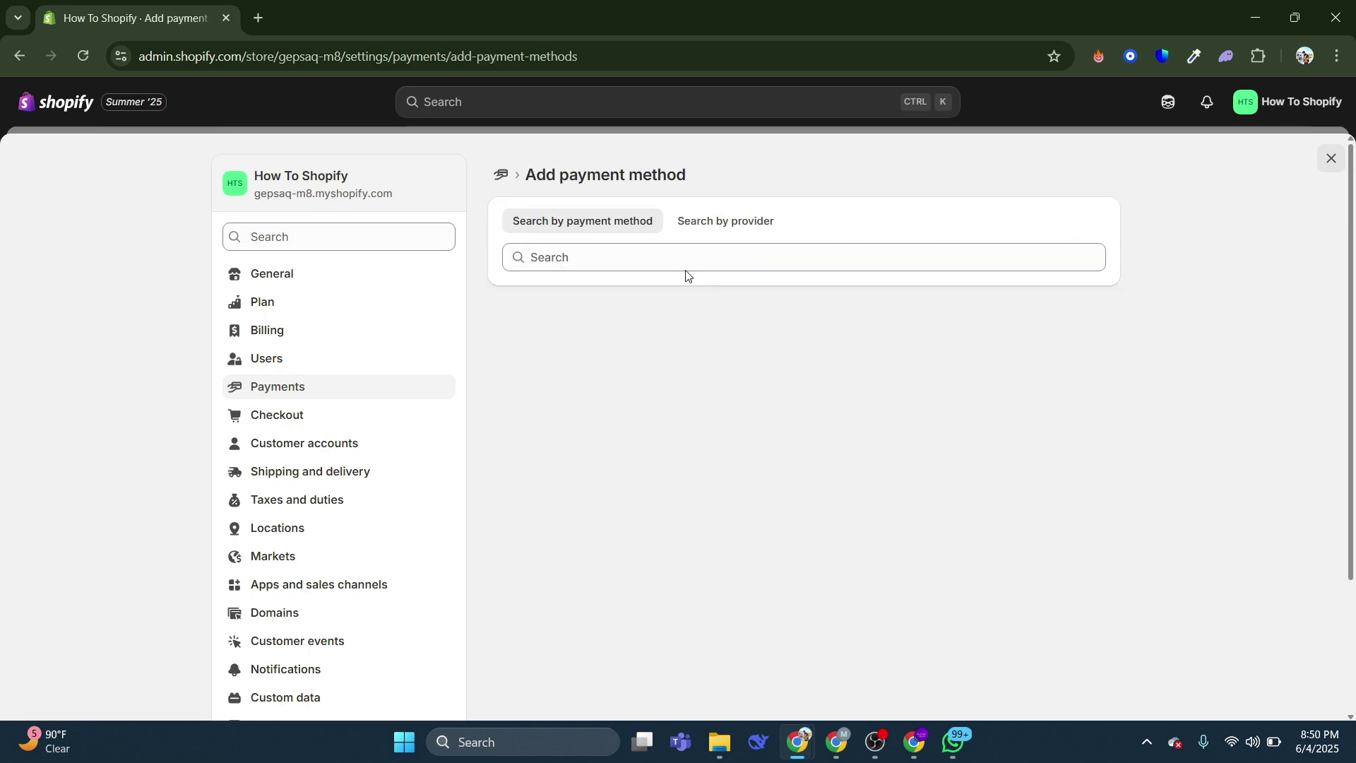
click(589, 256)
text(crypto)
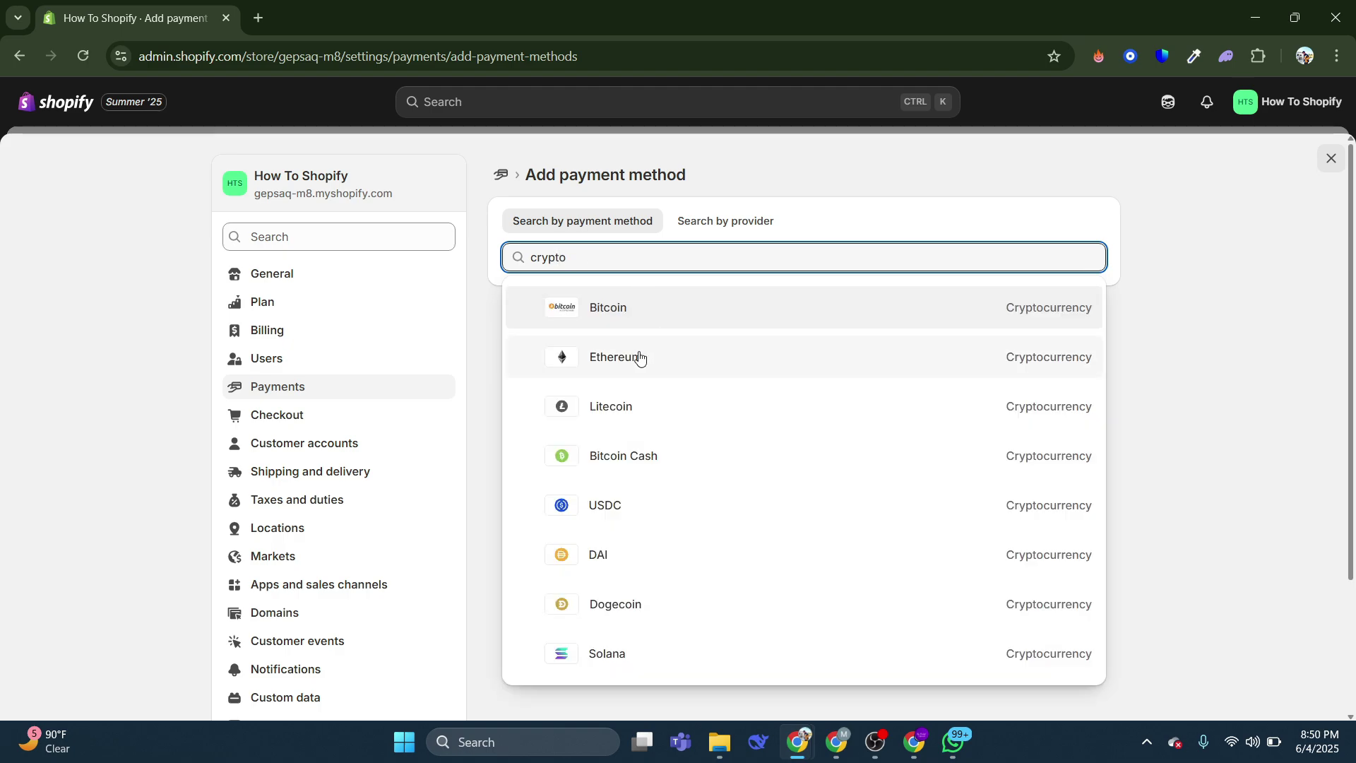
click(588, 344)
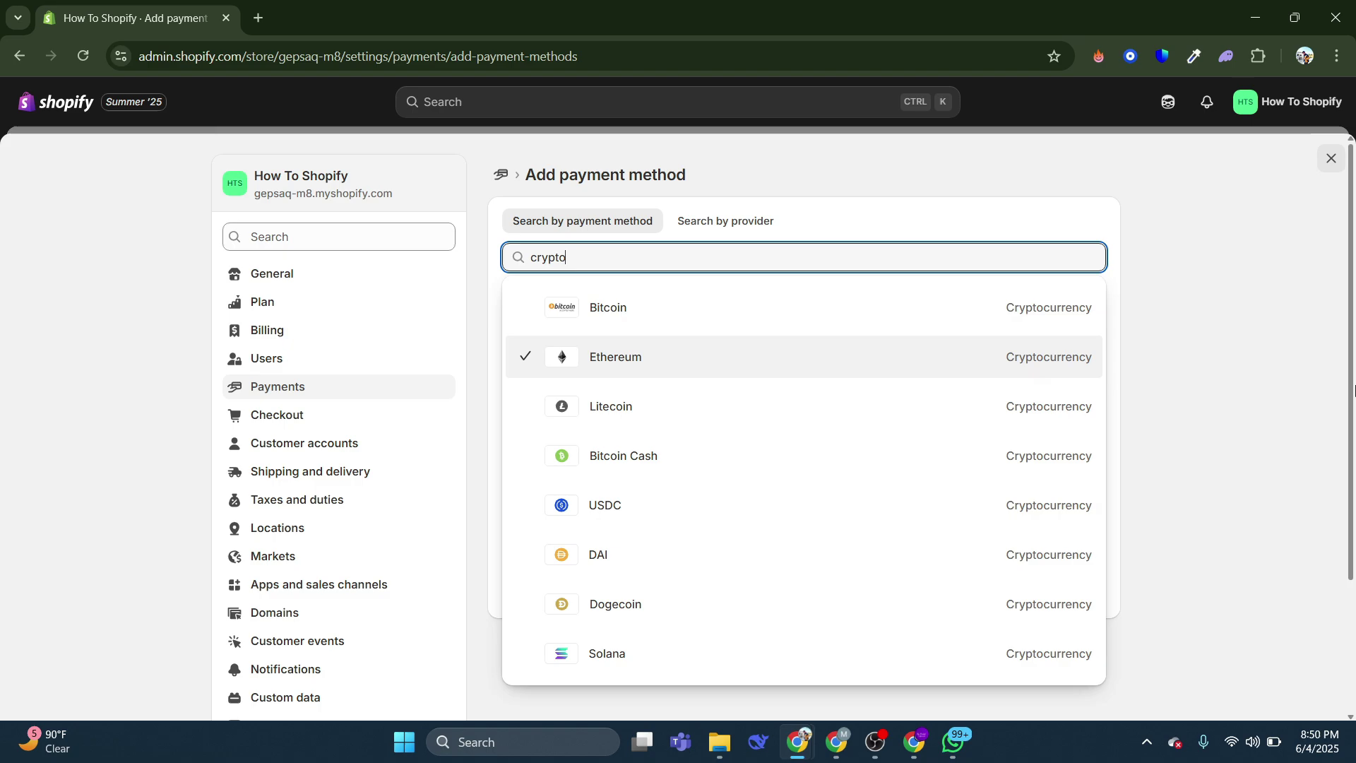
click(1248, 350)
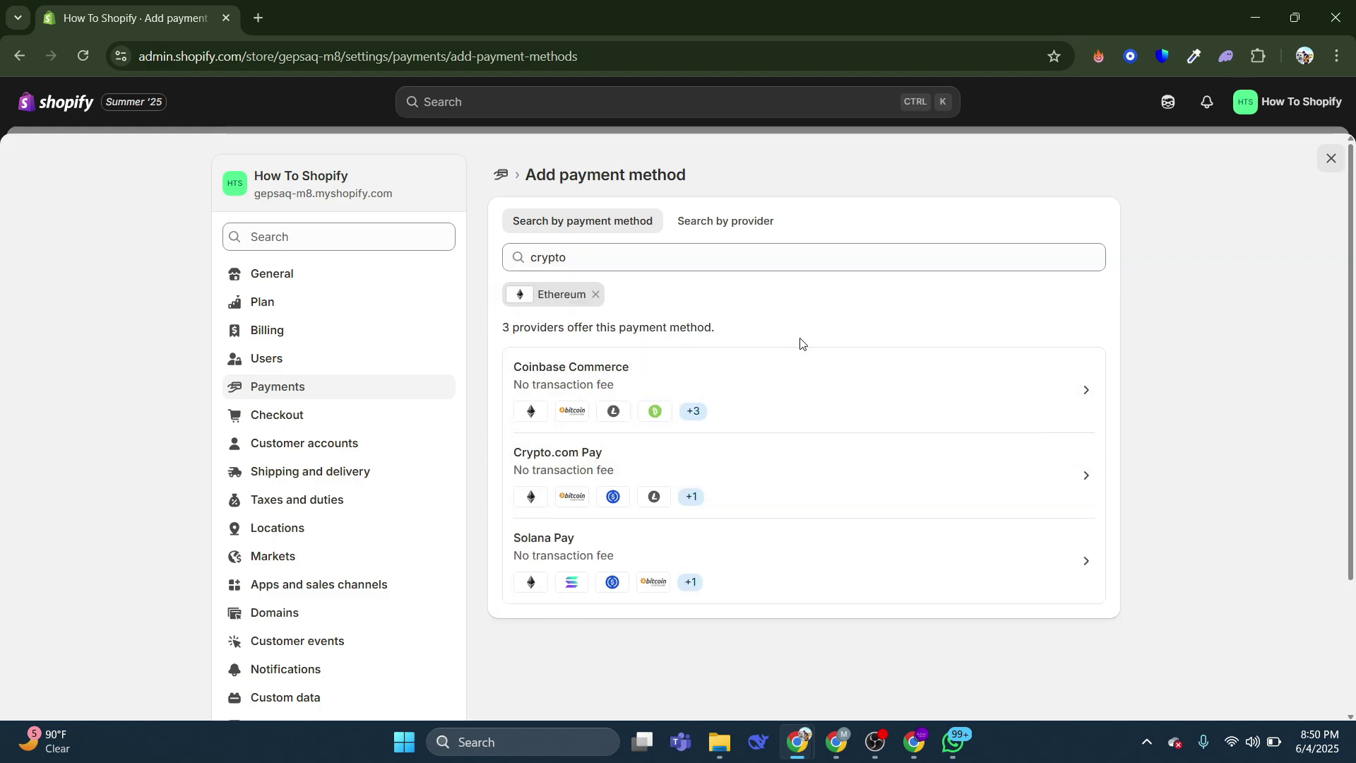
click(501, 174)
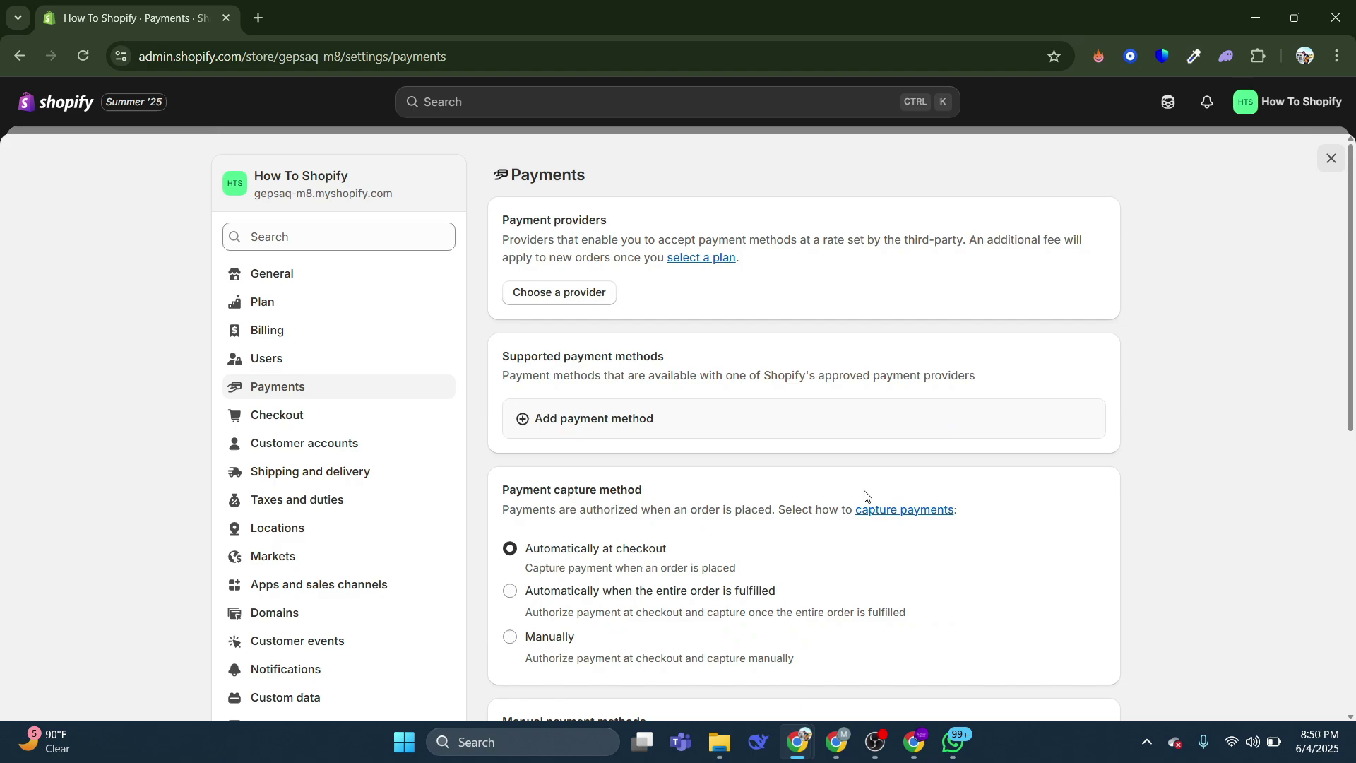
scroll(775, 415, down, 3)
scroll(738, 482, up, 3)
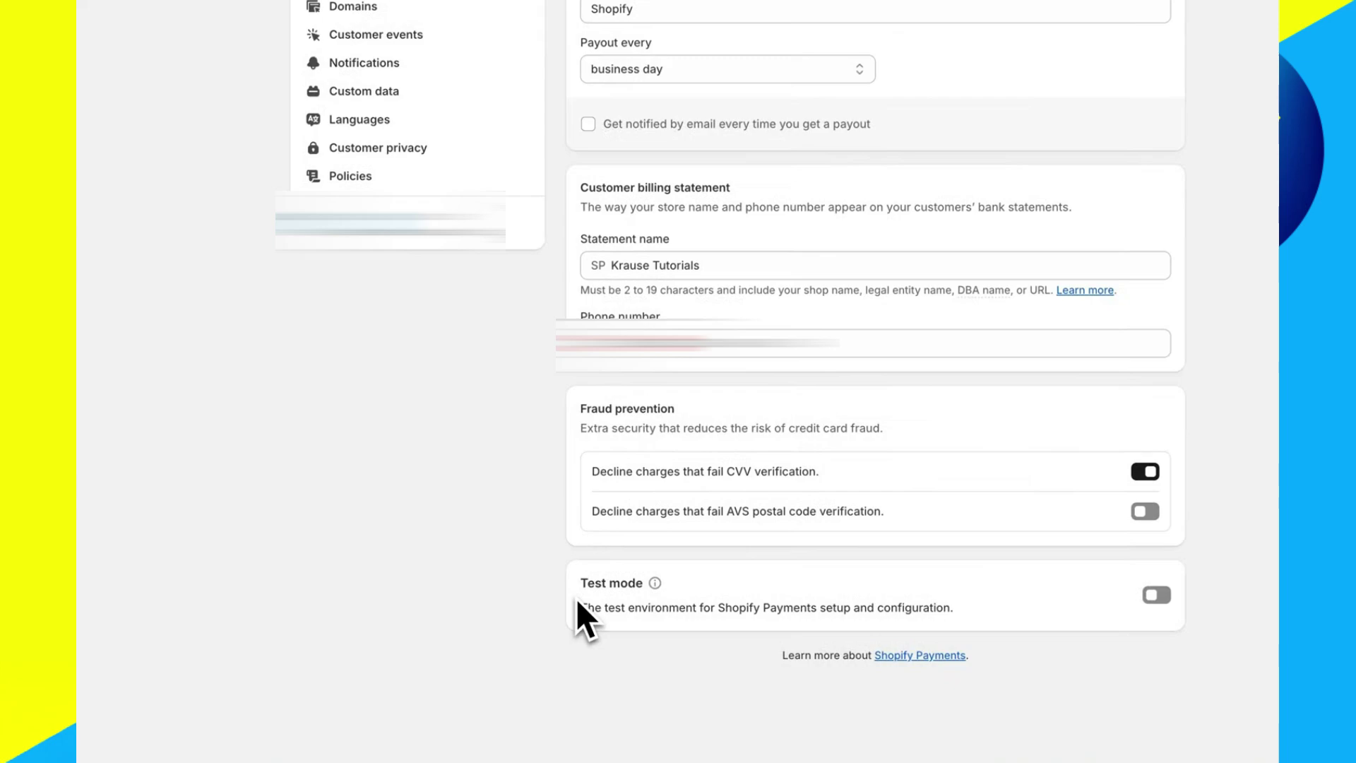
Switch the Shopify Payments Test mode toggle on
click(1156, 595)
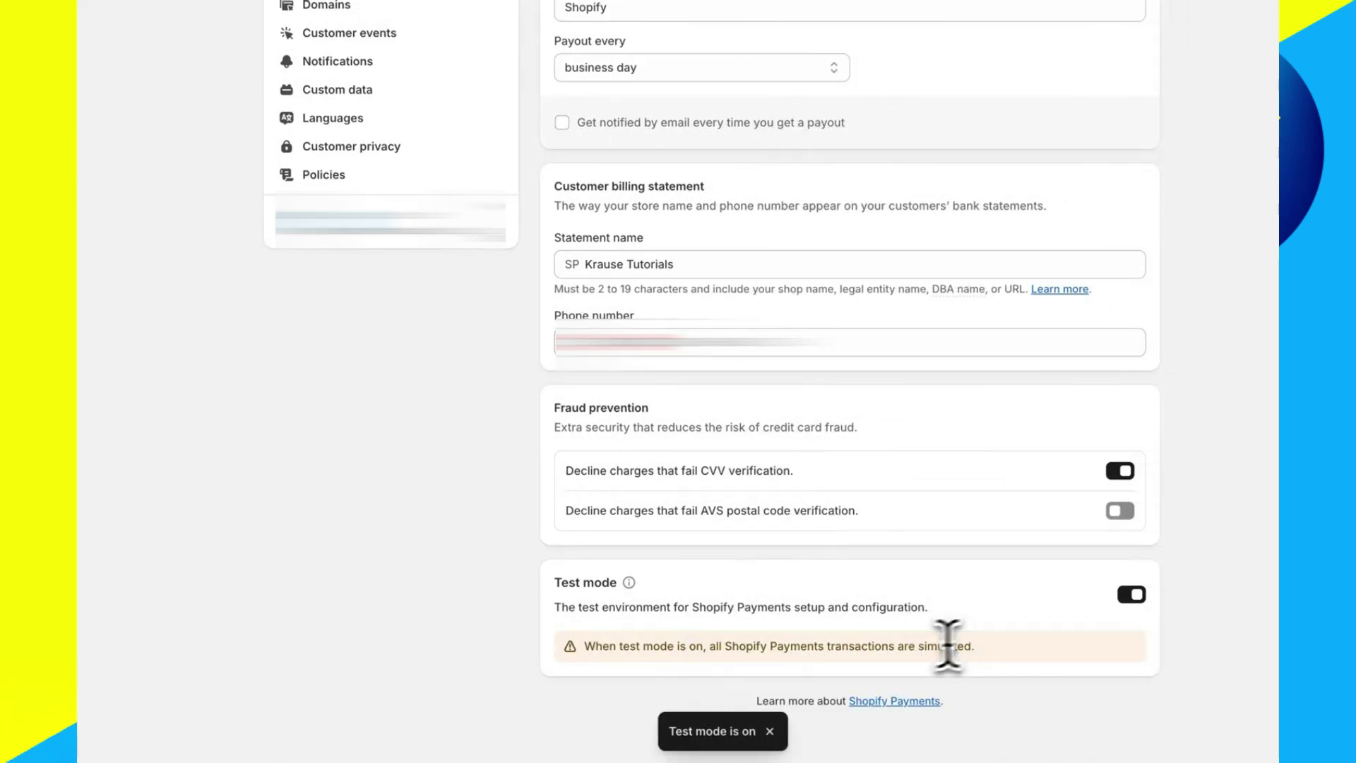